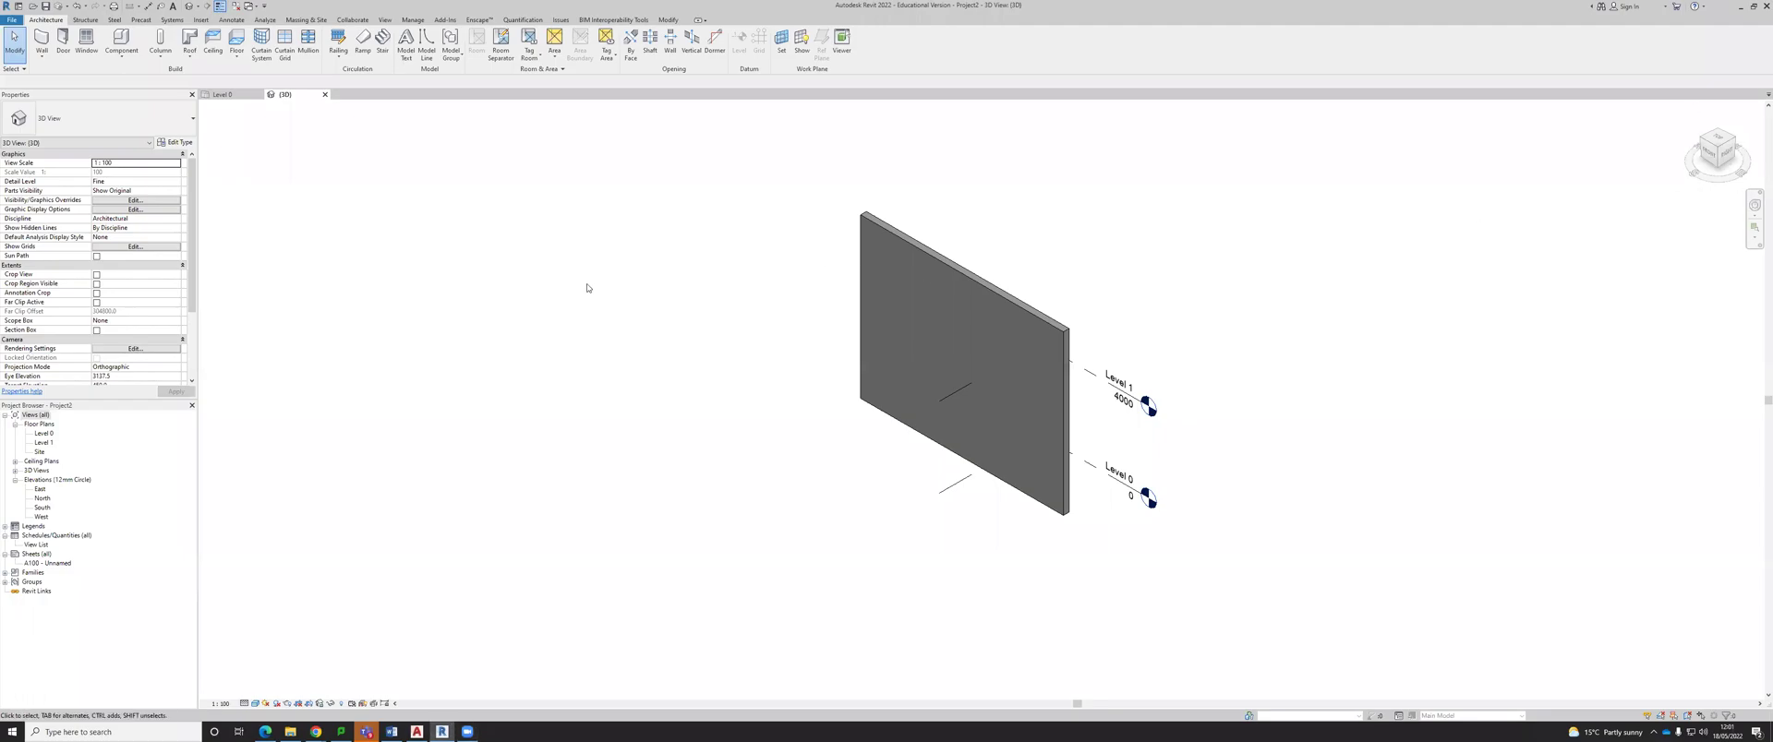
Search Autodesk Account product updates for 'bim interoperability' to list the BIM Interoperability Tools releases.
{"action": "scroll", "coordinate": [585, 287], "scroll_direction": "up", "scroll_amount": 2}
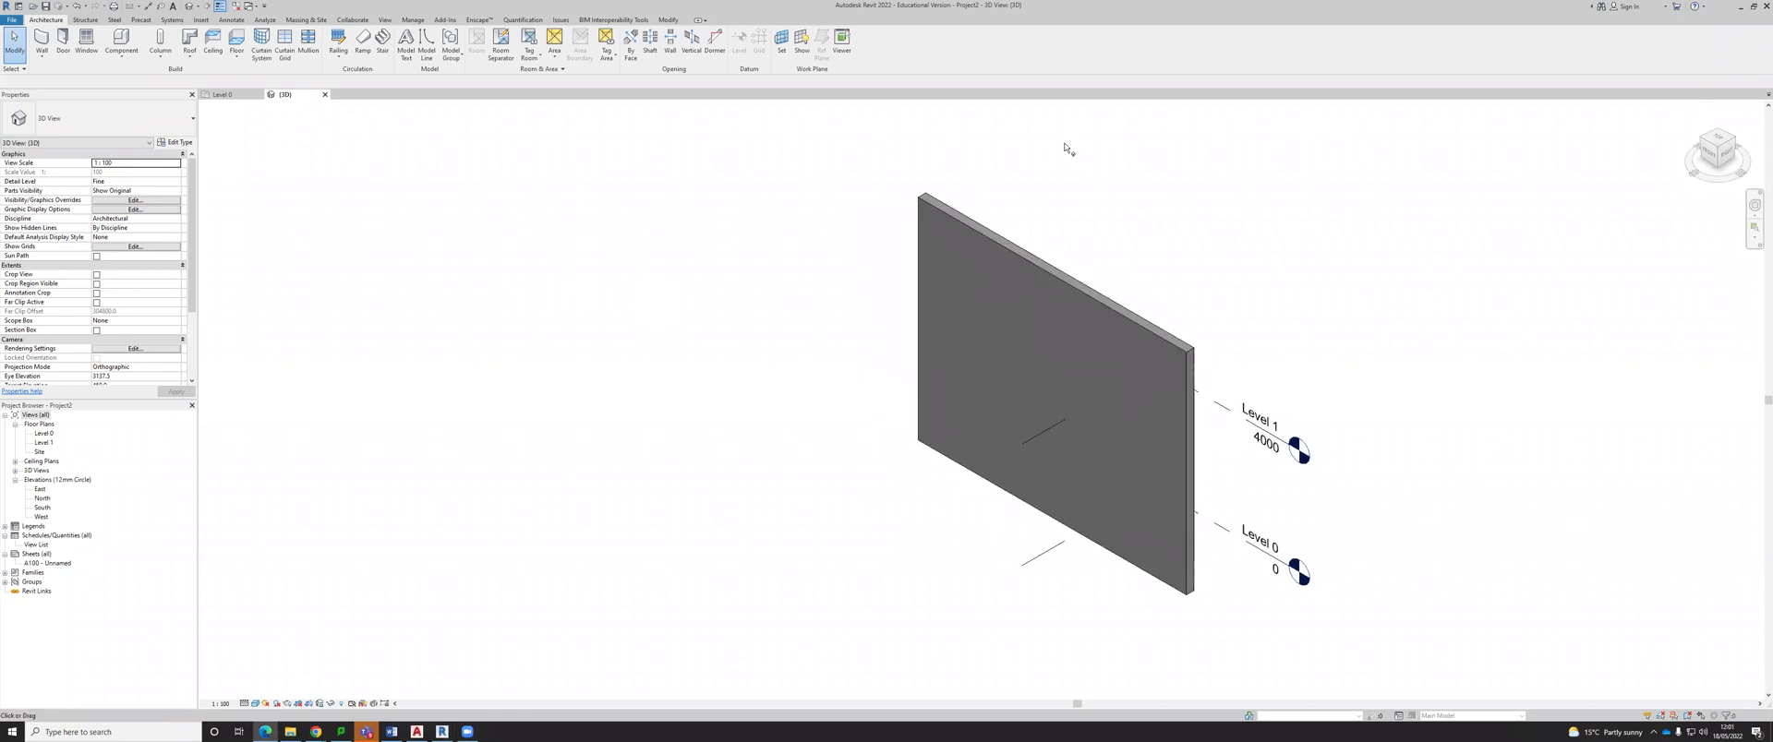
{"action": "mouse_move", "coordinate": [316, 731]}
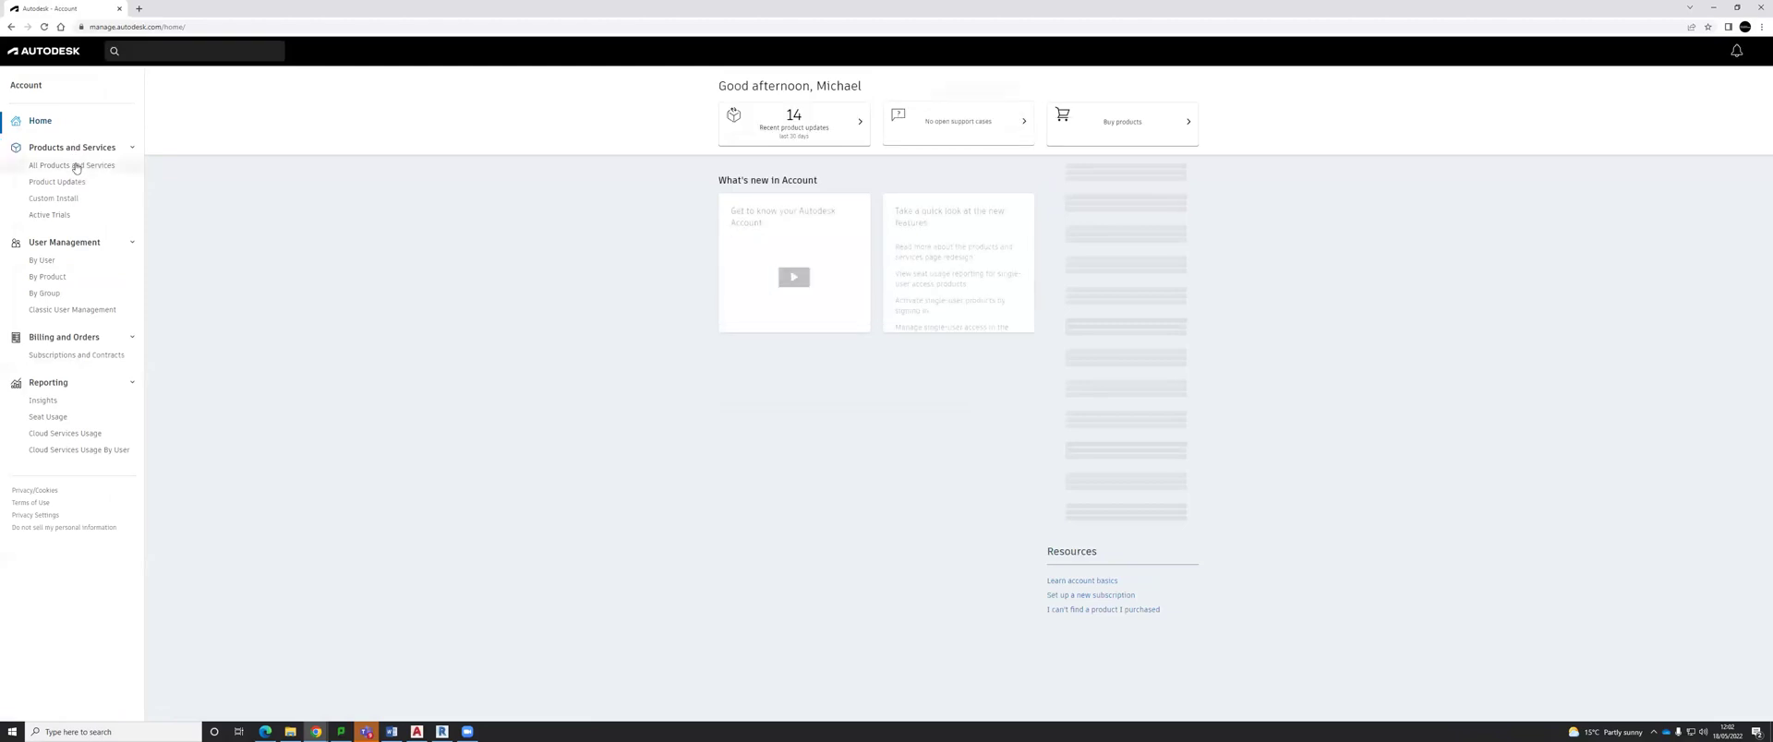
{"action": "left_click", "coordinate": [68, 183]}
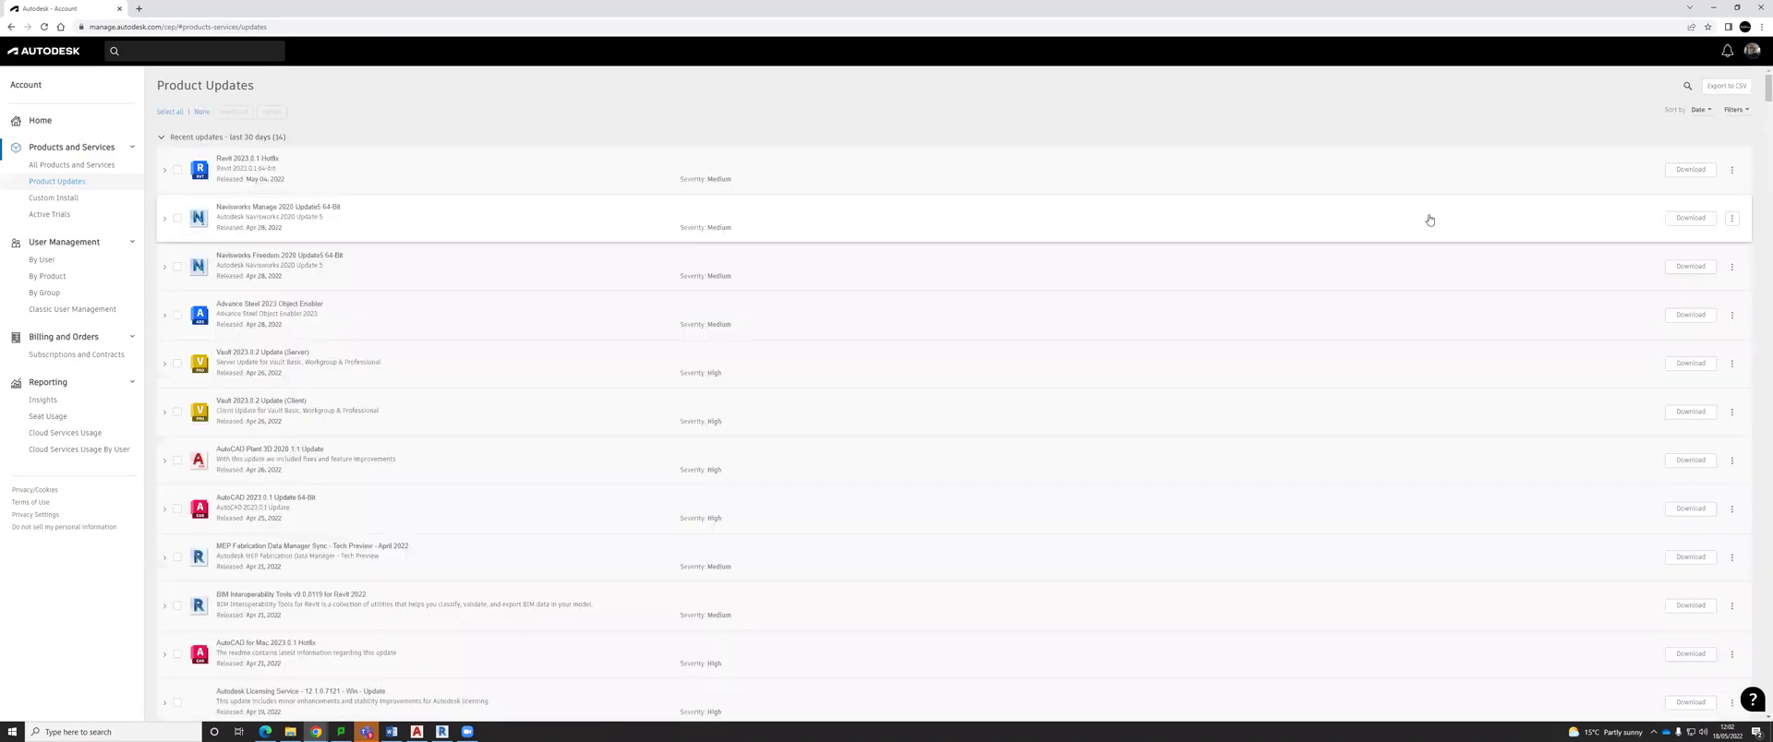
{"action": "left_click", "coordinate": [1685, 90]}
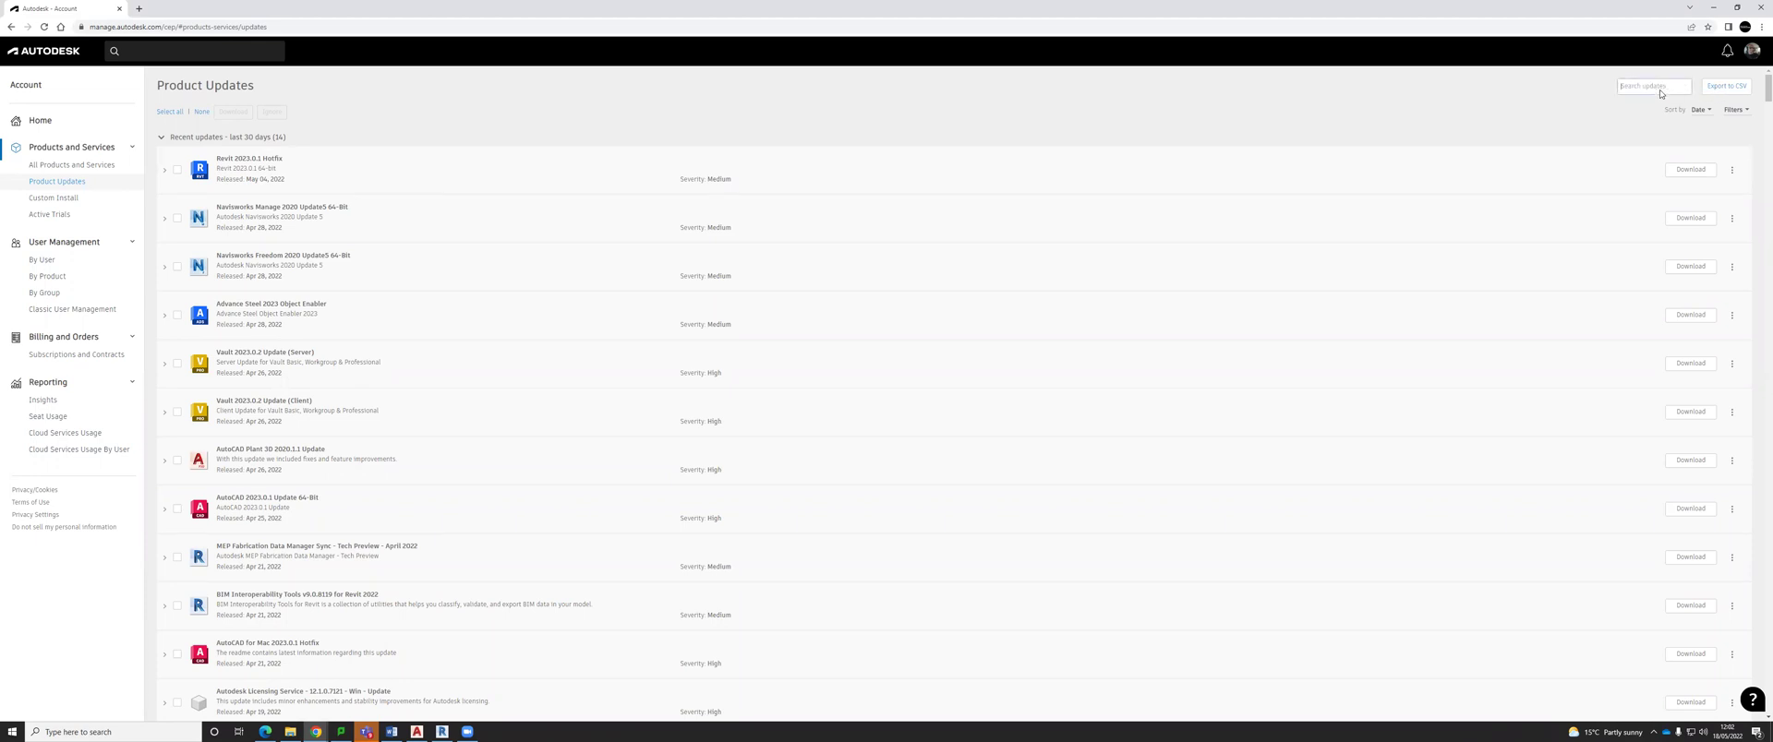
{"action": "type", "text": "bim interoperability"}
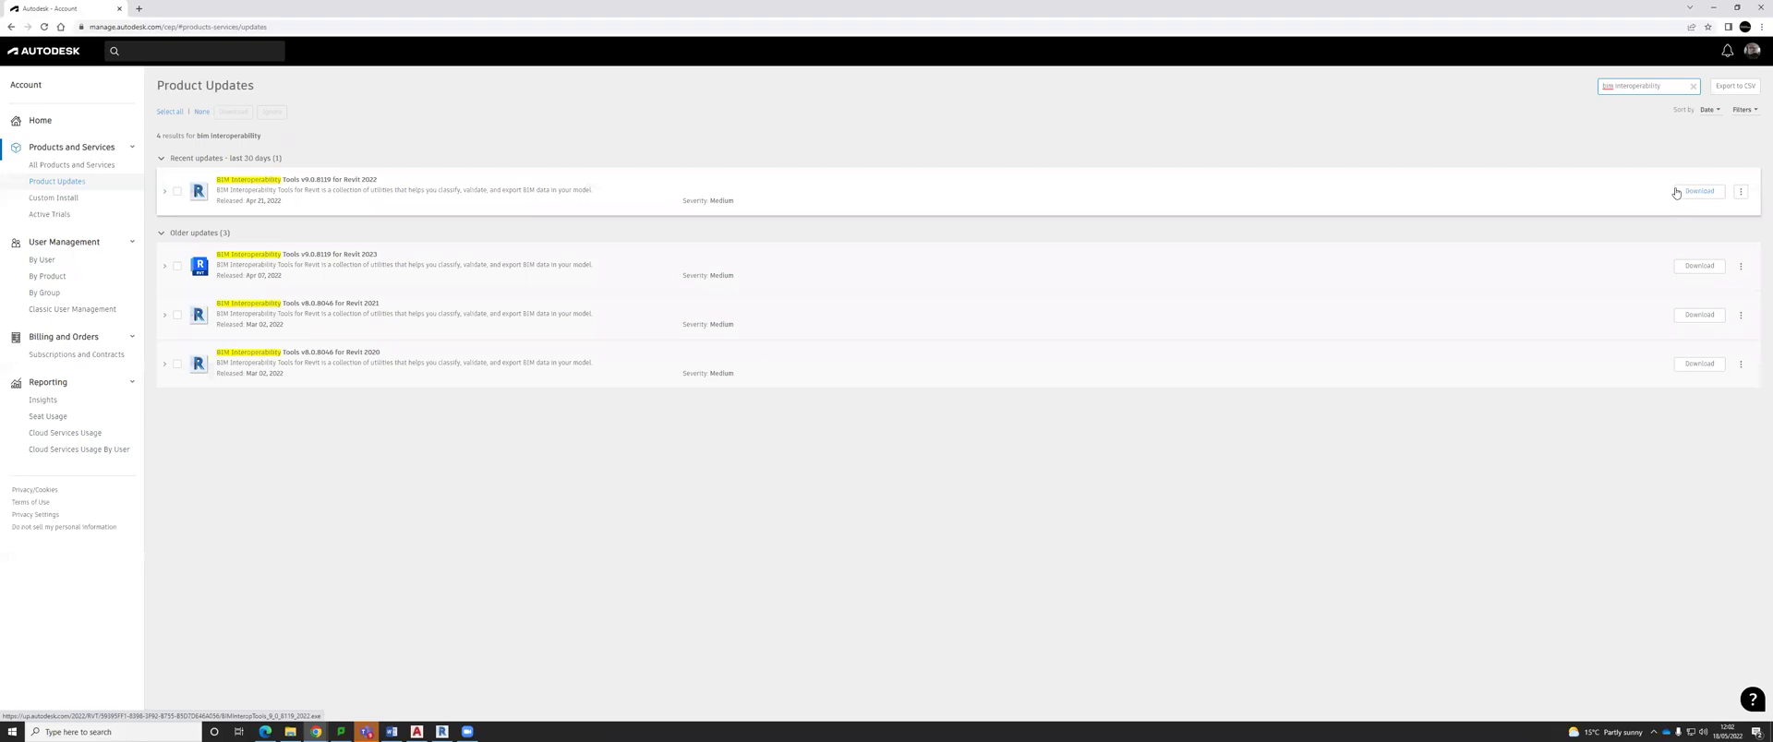
Back in Revit, check the BIM Interoperability Tools version in its About dialog, then close it.
{"action": "left_click", "coordinate": [442, 732]}
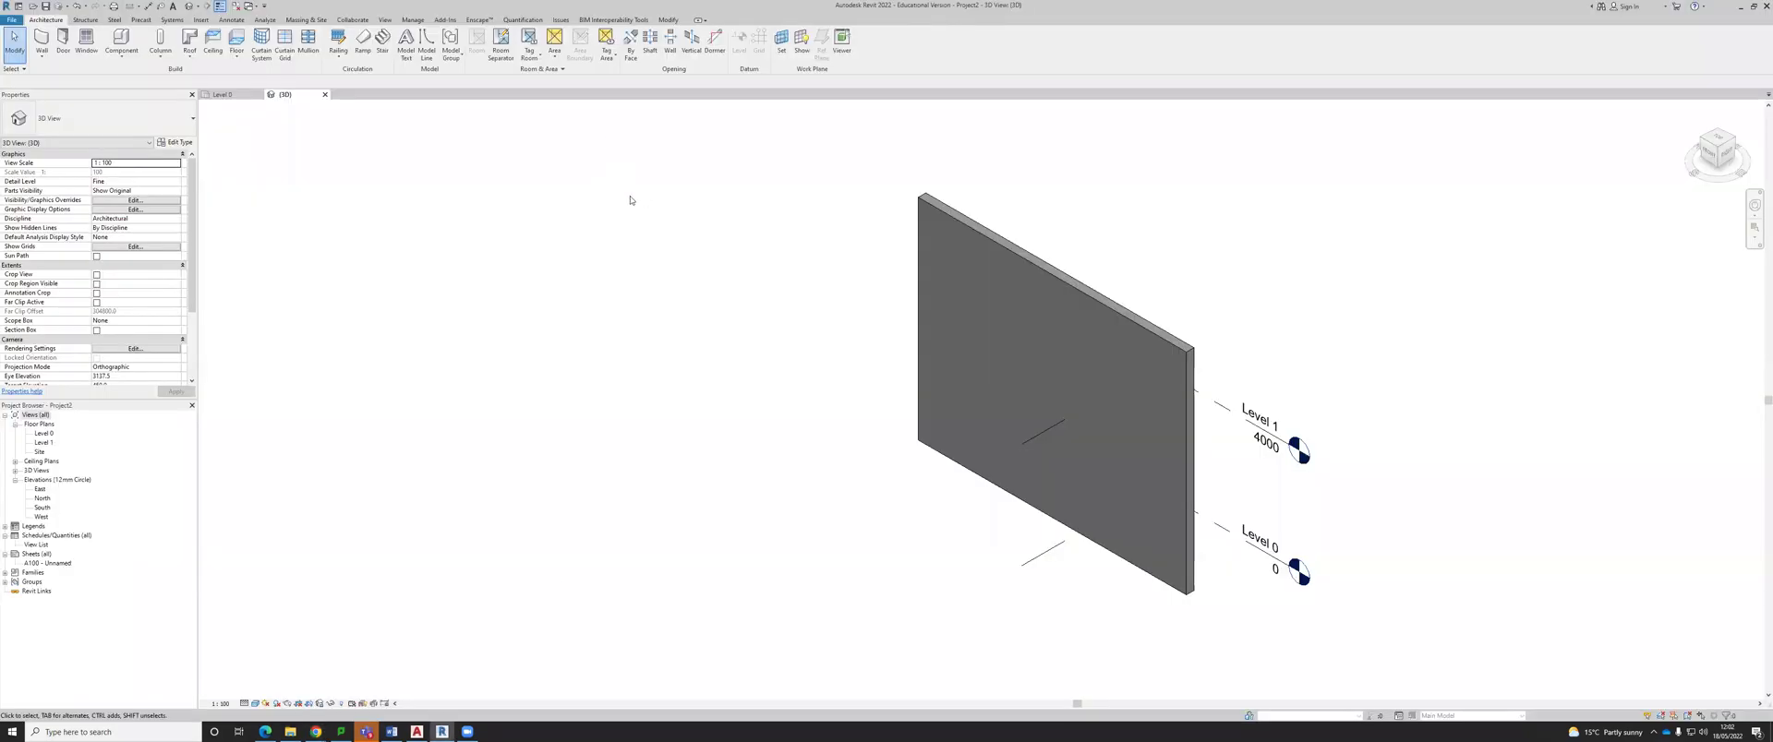
{"action": "left_click", "coordinate": [614, 20]}
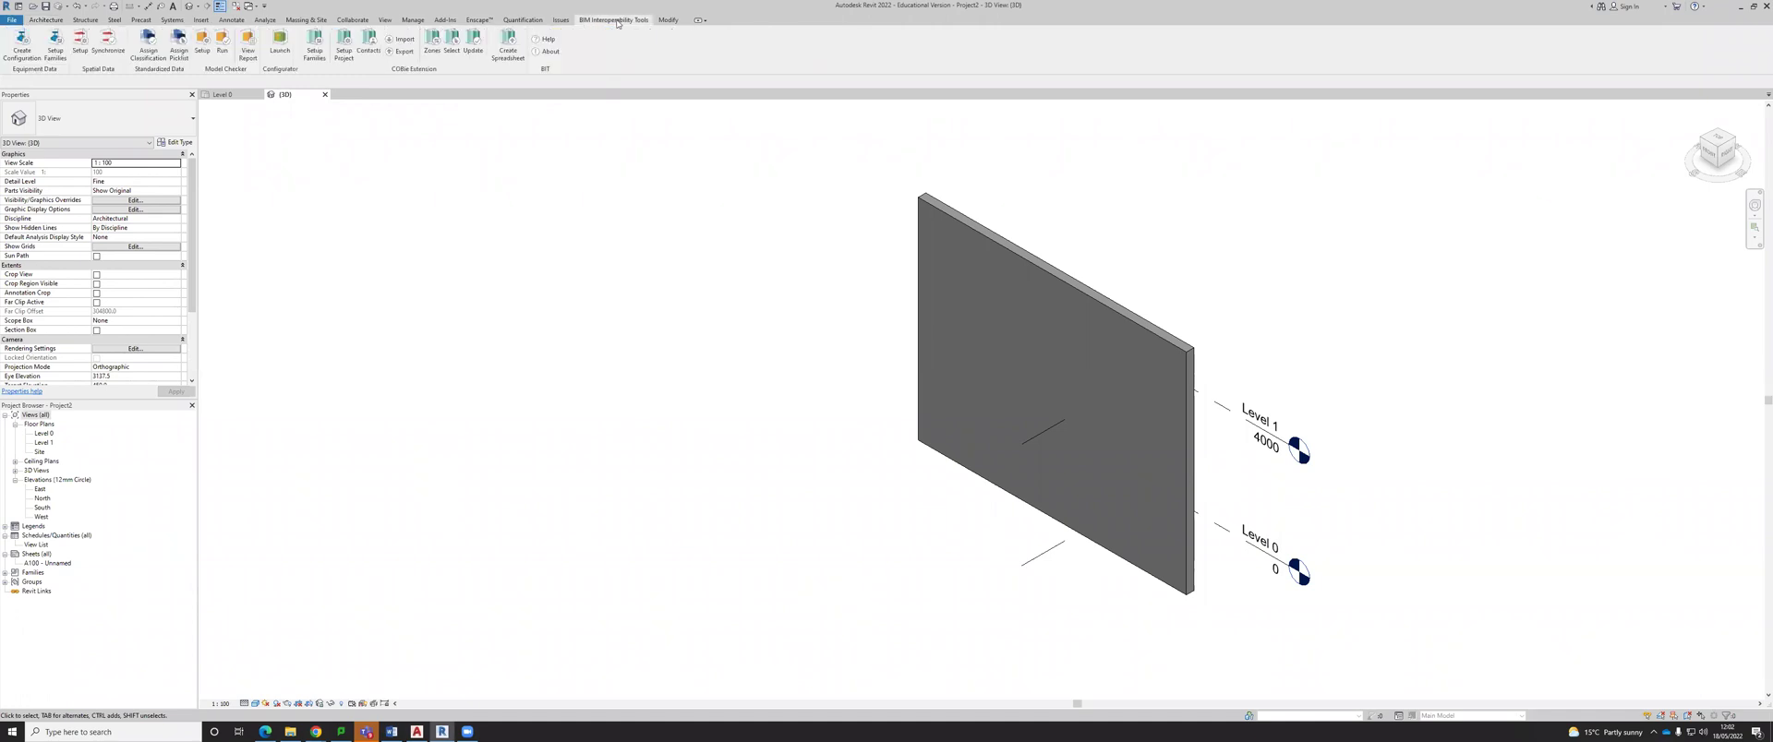
{"action": "left_click", "coordinate": [550, 52]}
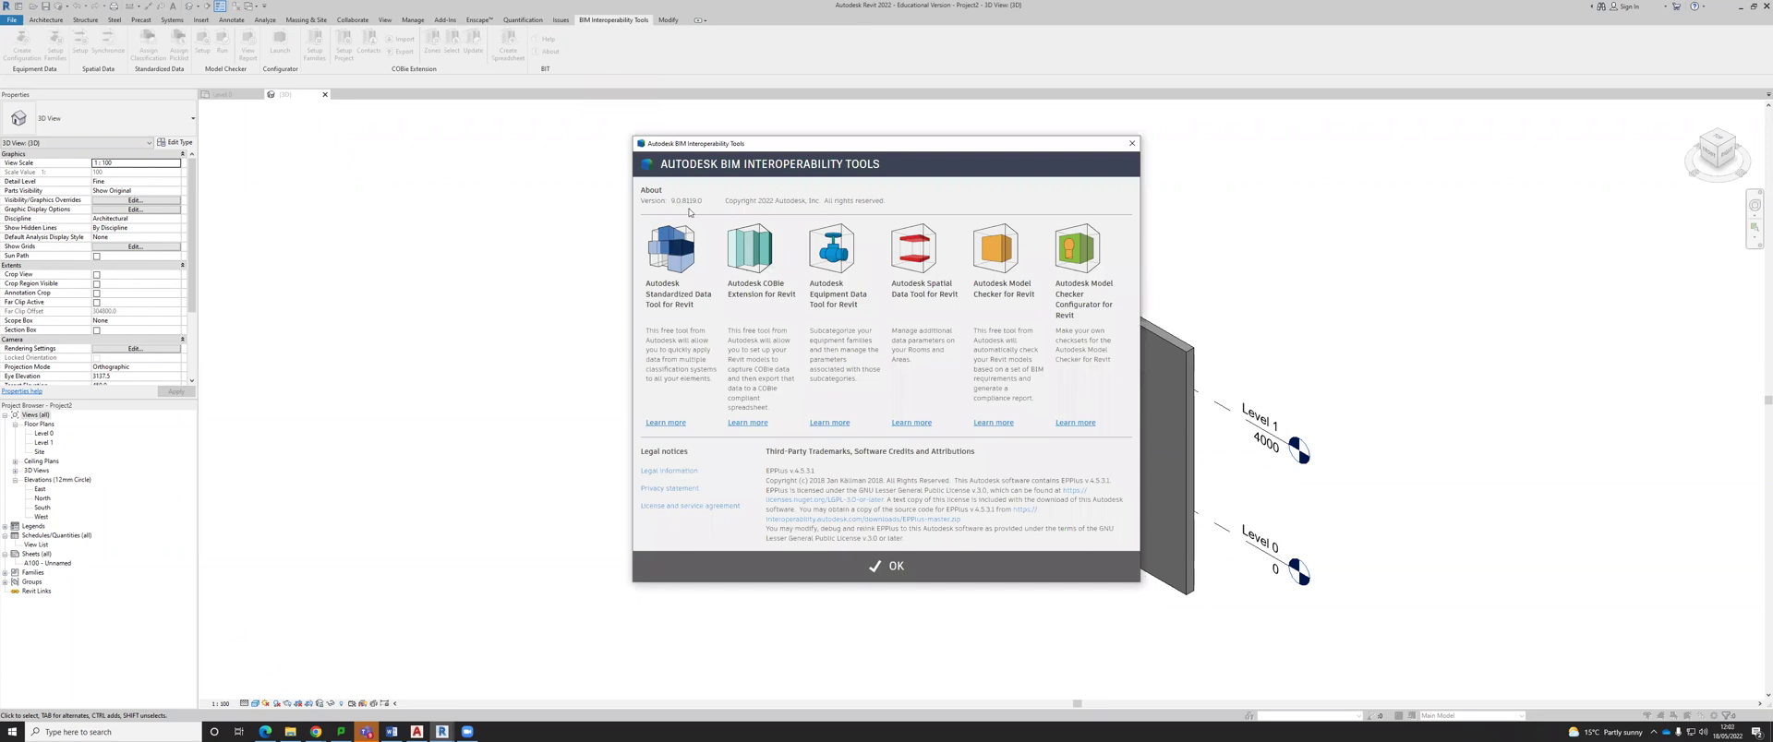
{"action": "left_click", "coordinate": [1134, 146]}
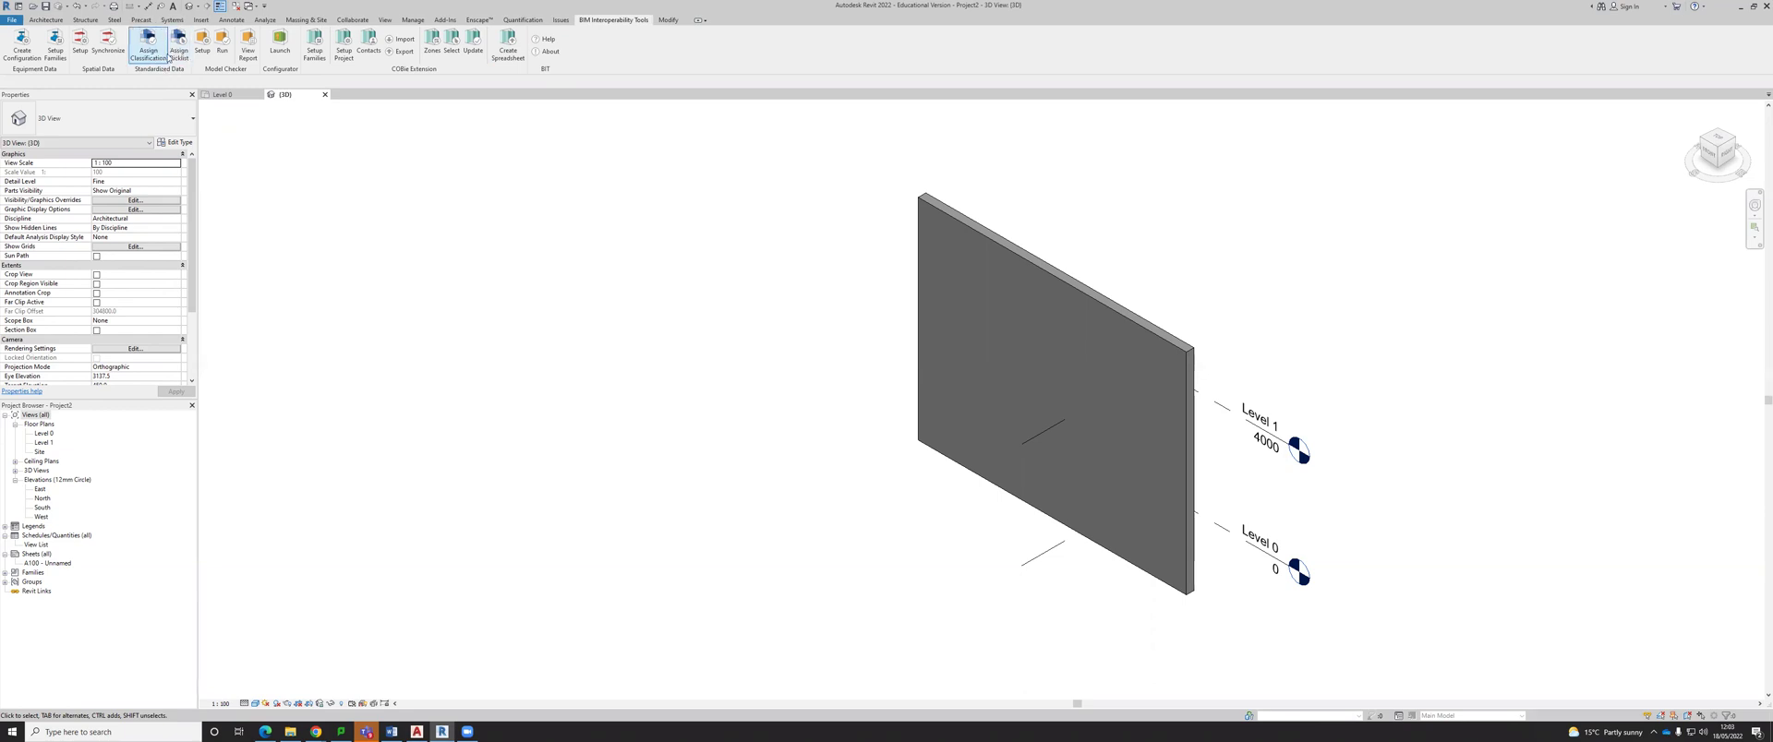
{"action": "left_click", "coordinate": [161, 58]}
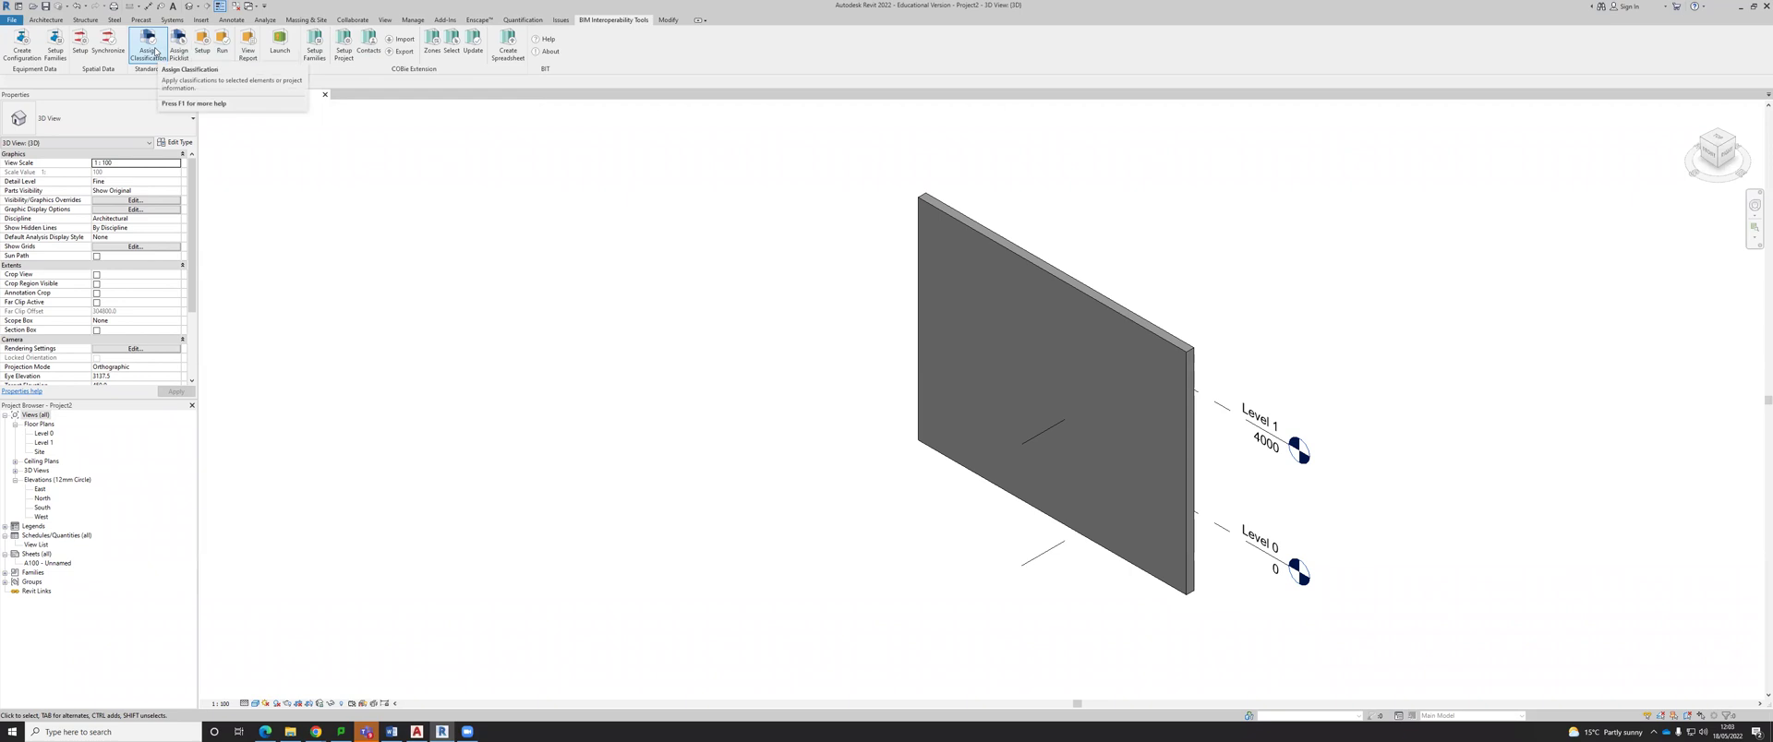
In Assign Classification options, toggle Set COBie parameters and tick OmniClass, UniFormat, IFC4, ASTM E1557 and FICM.
{"action": "left_click", "coordinate": [144, 51]}
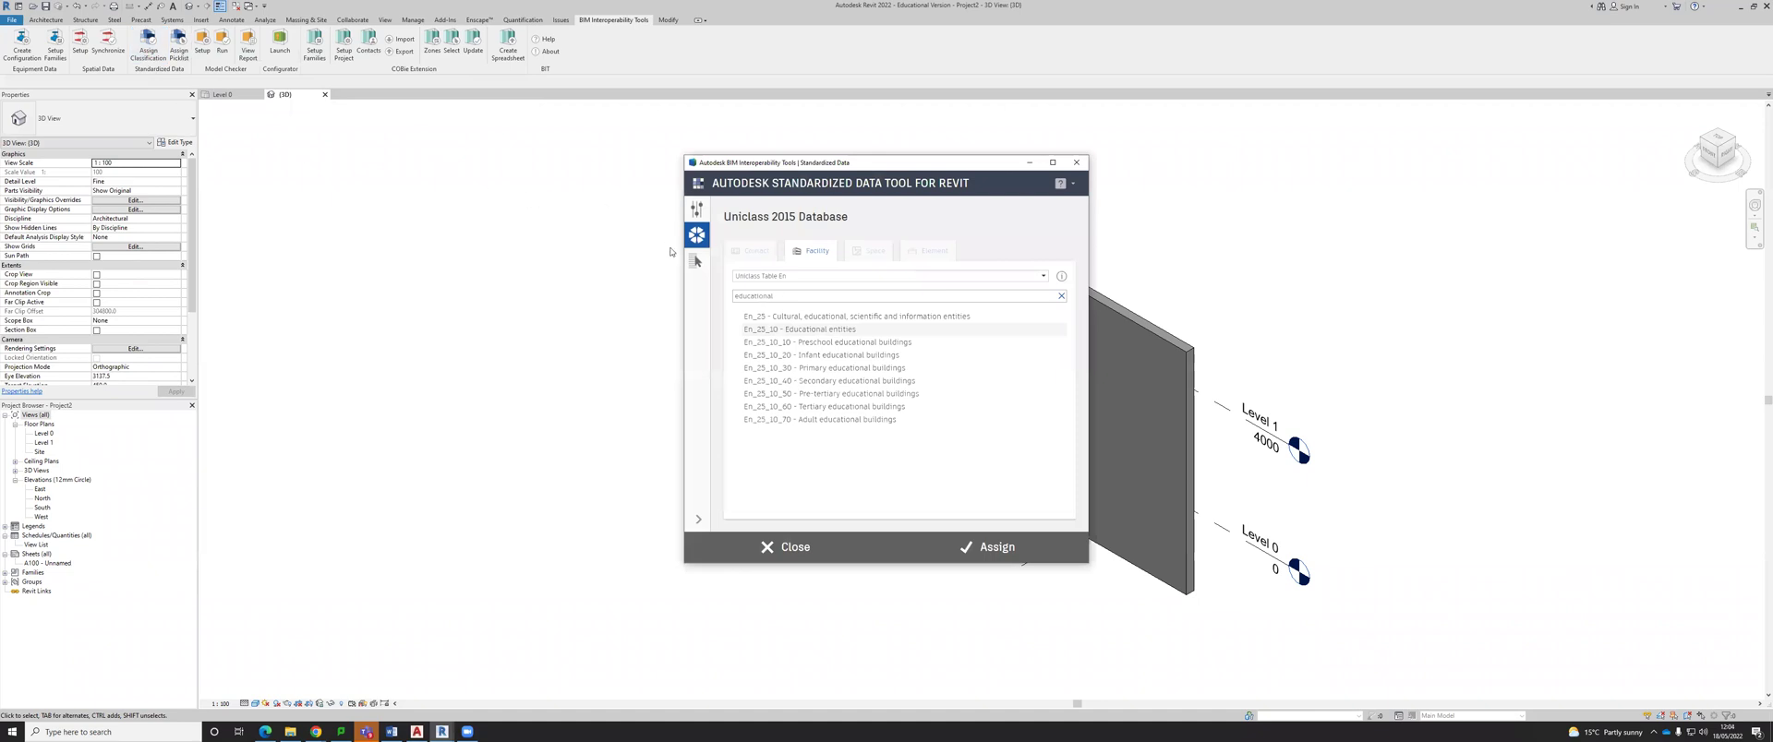
{"action": "left_click", "coordinate": [697, 209]}
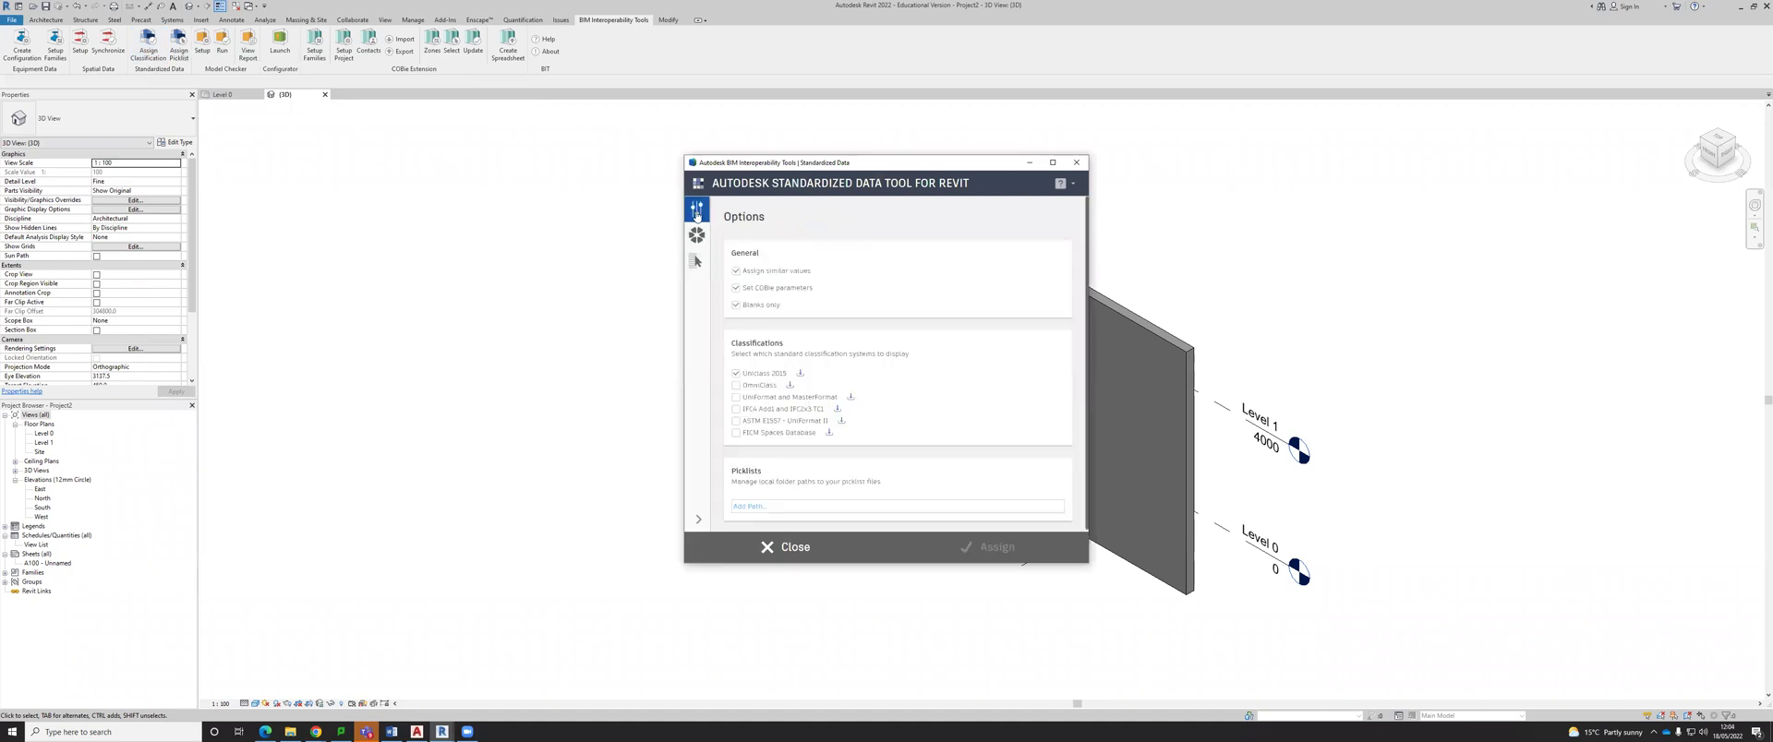
{"action": "left_click", "coordinate": [736, 288]}
{"action": "left_click", "coordinate": [736, 385]}
{"action": "left_click", "coordinate": [736, 398]}
{"action": "left_click", "coordinate": [736, 410]}
{"action": "left_click", "coordinate": [736, 421]}
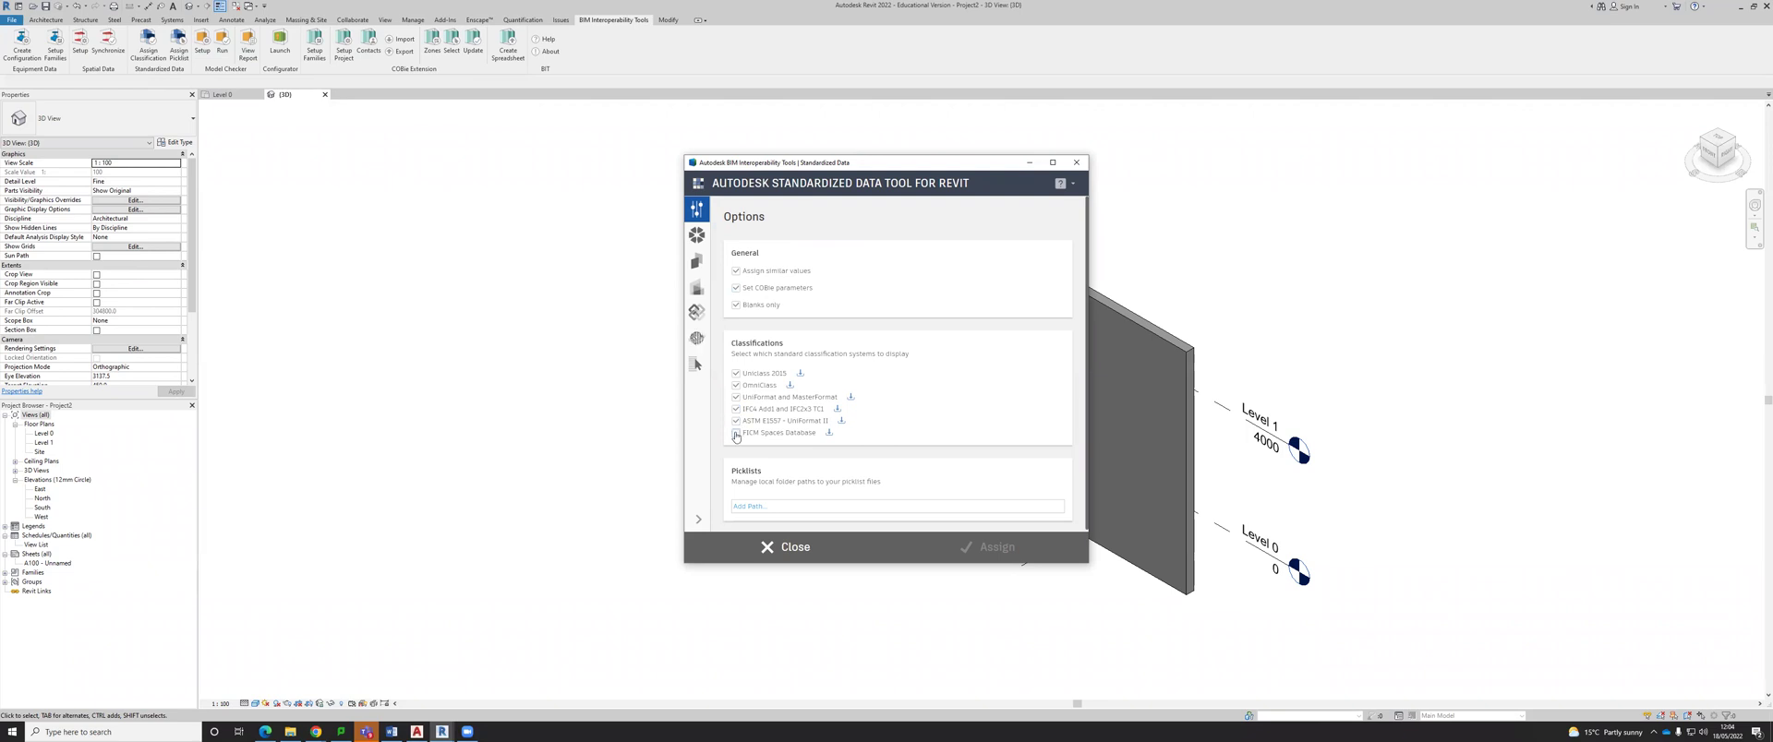
{"action": "left_click", "coordinate": [736, 433]}
Untick those five systems so only Uniclass 2015 remains, then close the Standardized Data tool.
{"action": "left_click", "coordinate": [737, 433]}
{"action": "left_click", "coordinate": [736, 421]}
{"action": "left_click", "coordinate": [736, 409]}
{"action": "left_click", "coordinate": [736, 397]}
{"action": "left_click", "coordinate": [736, 385]}
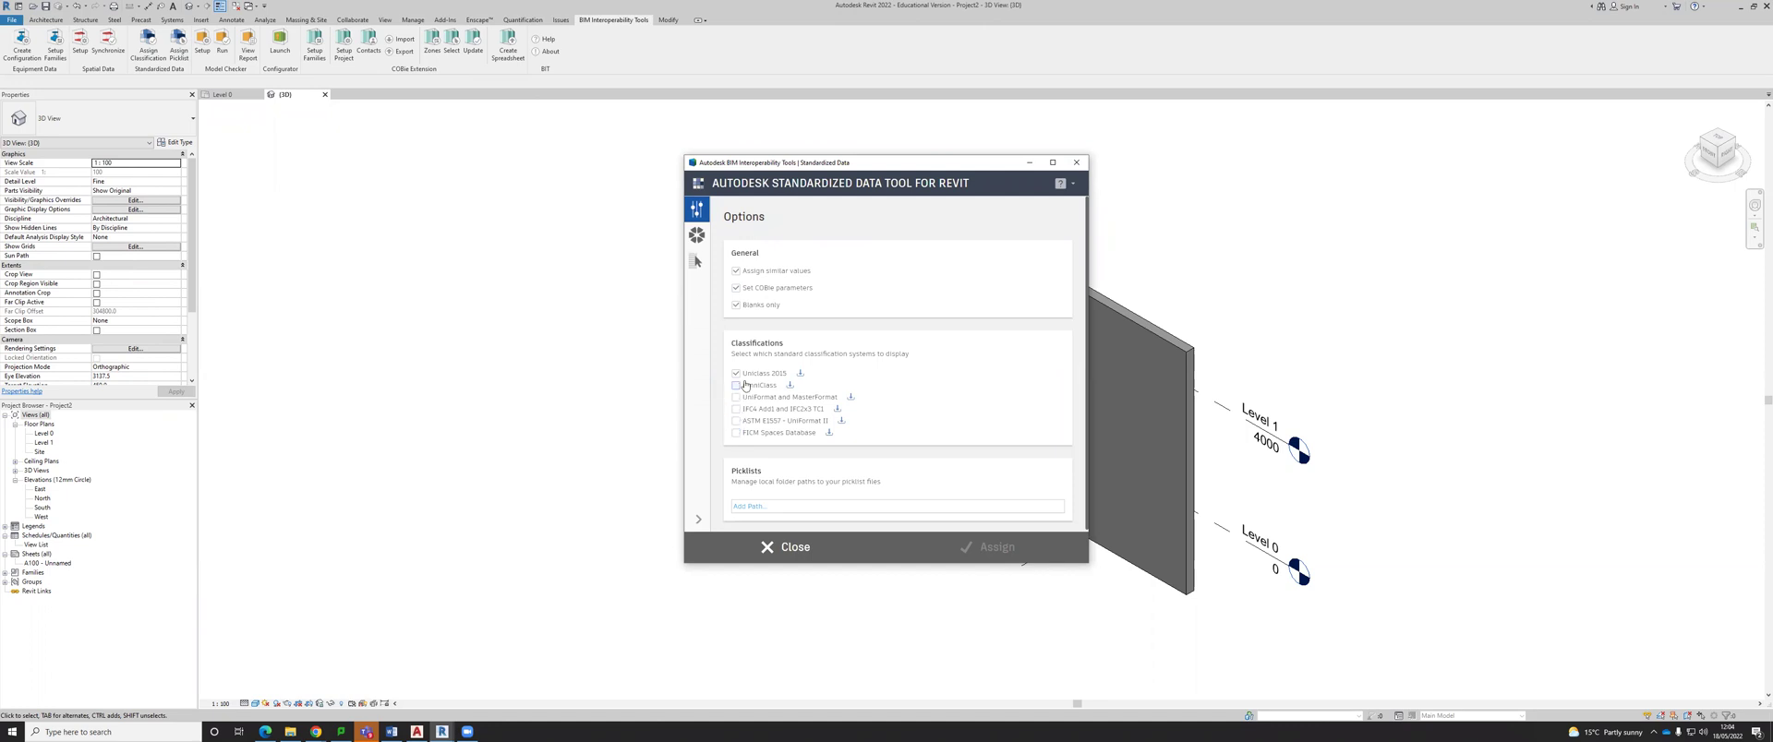
{"action": "left_click", "coordinate": [697, 234]}
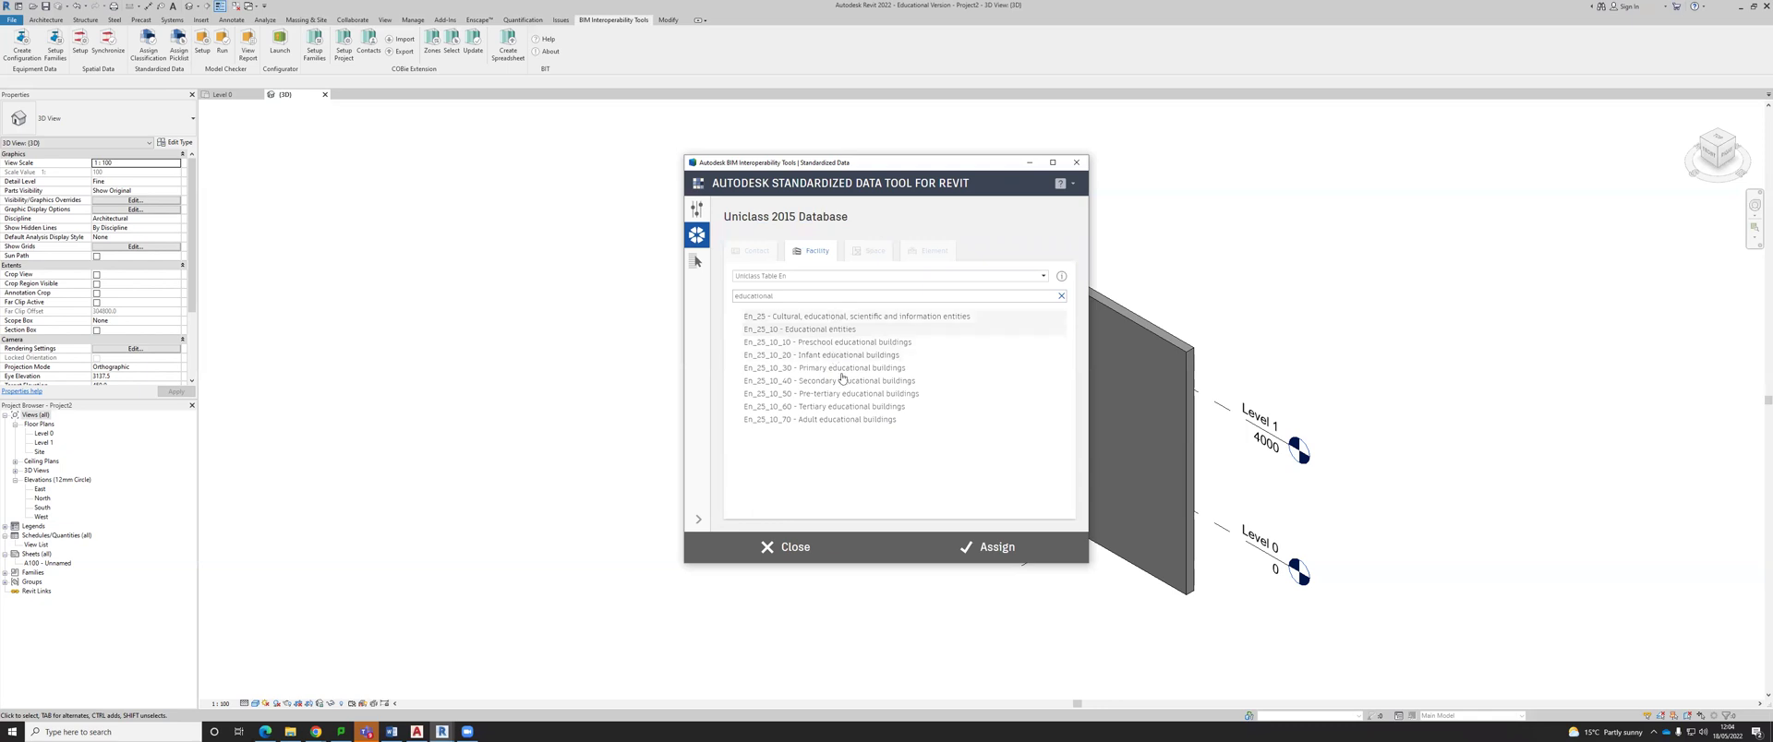
{"action": "left_click", "coordinate": [1076, 163]}
Close the open views and start a new project from the Construction Template.
{"action": "left_click", "coordinate": [322, 93]}
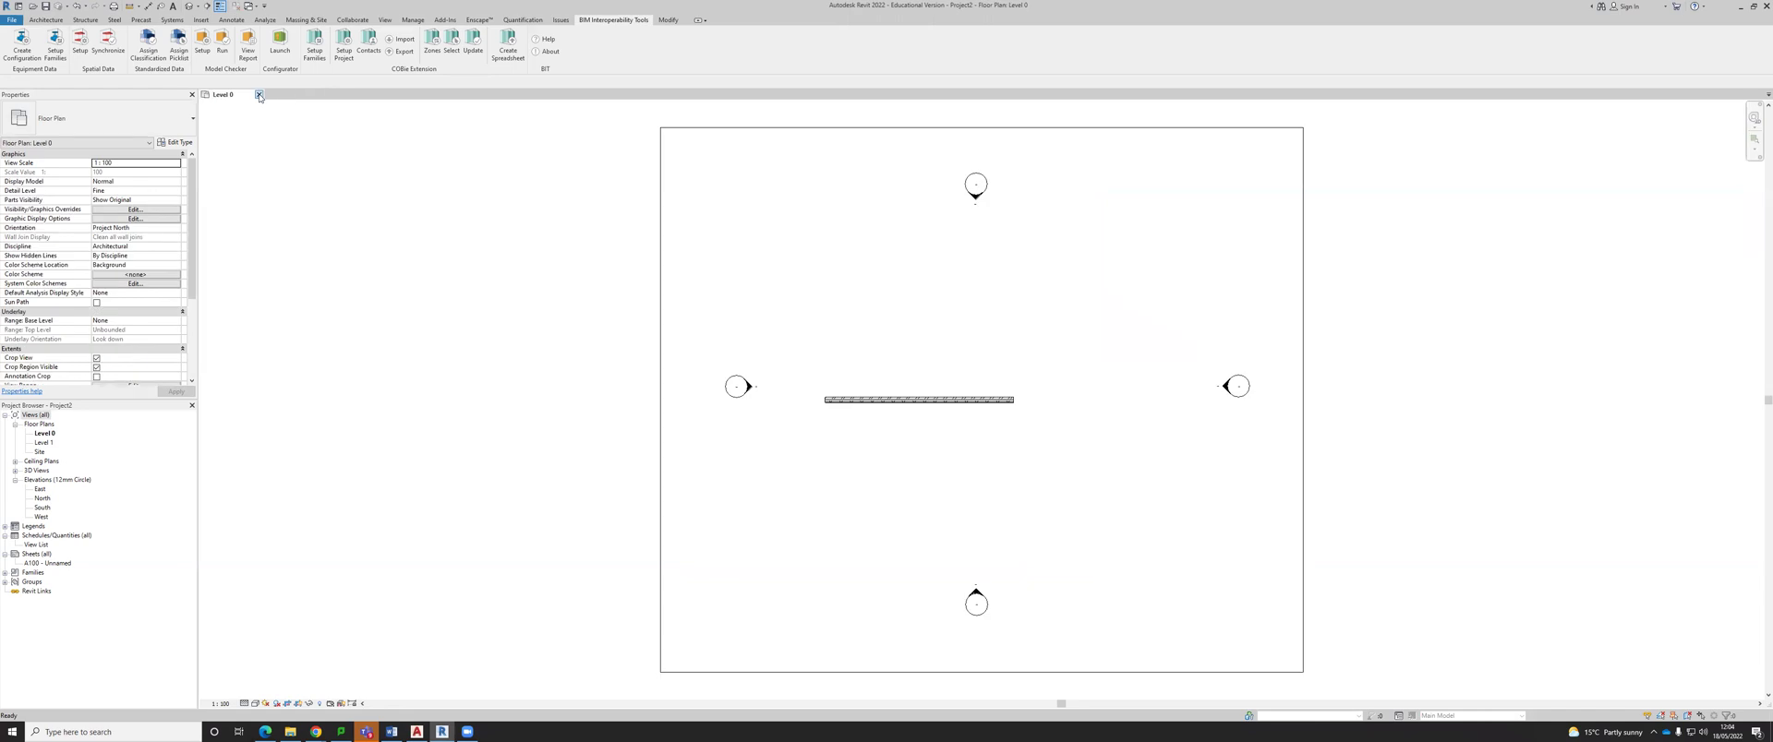
{"action": "left_click", "coordinate": [259, 94]}
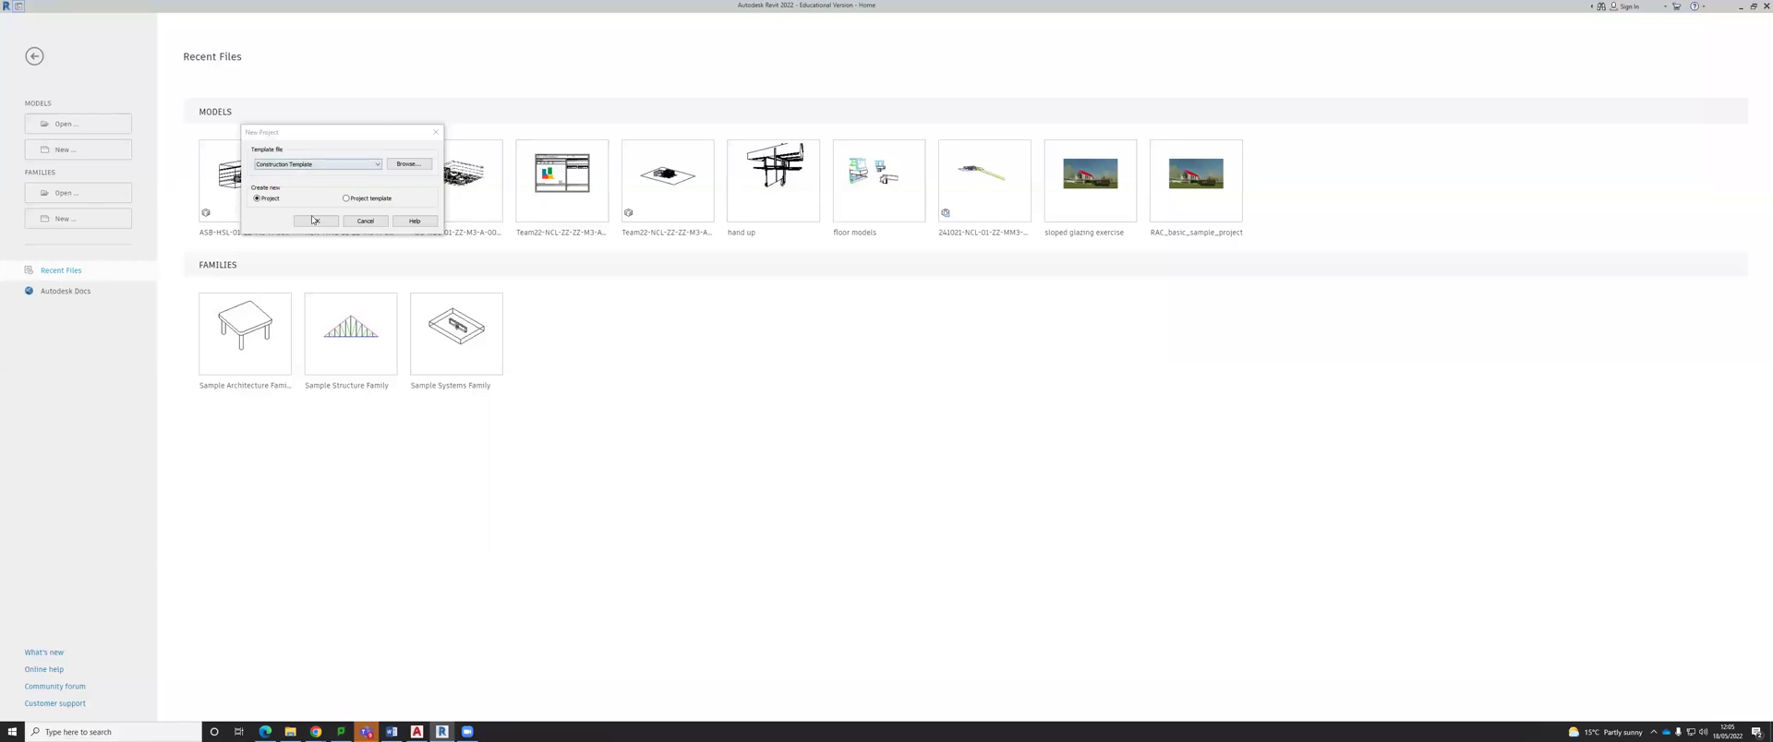
{"action": "left_click", "coordinate": [316, 221]}
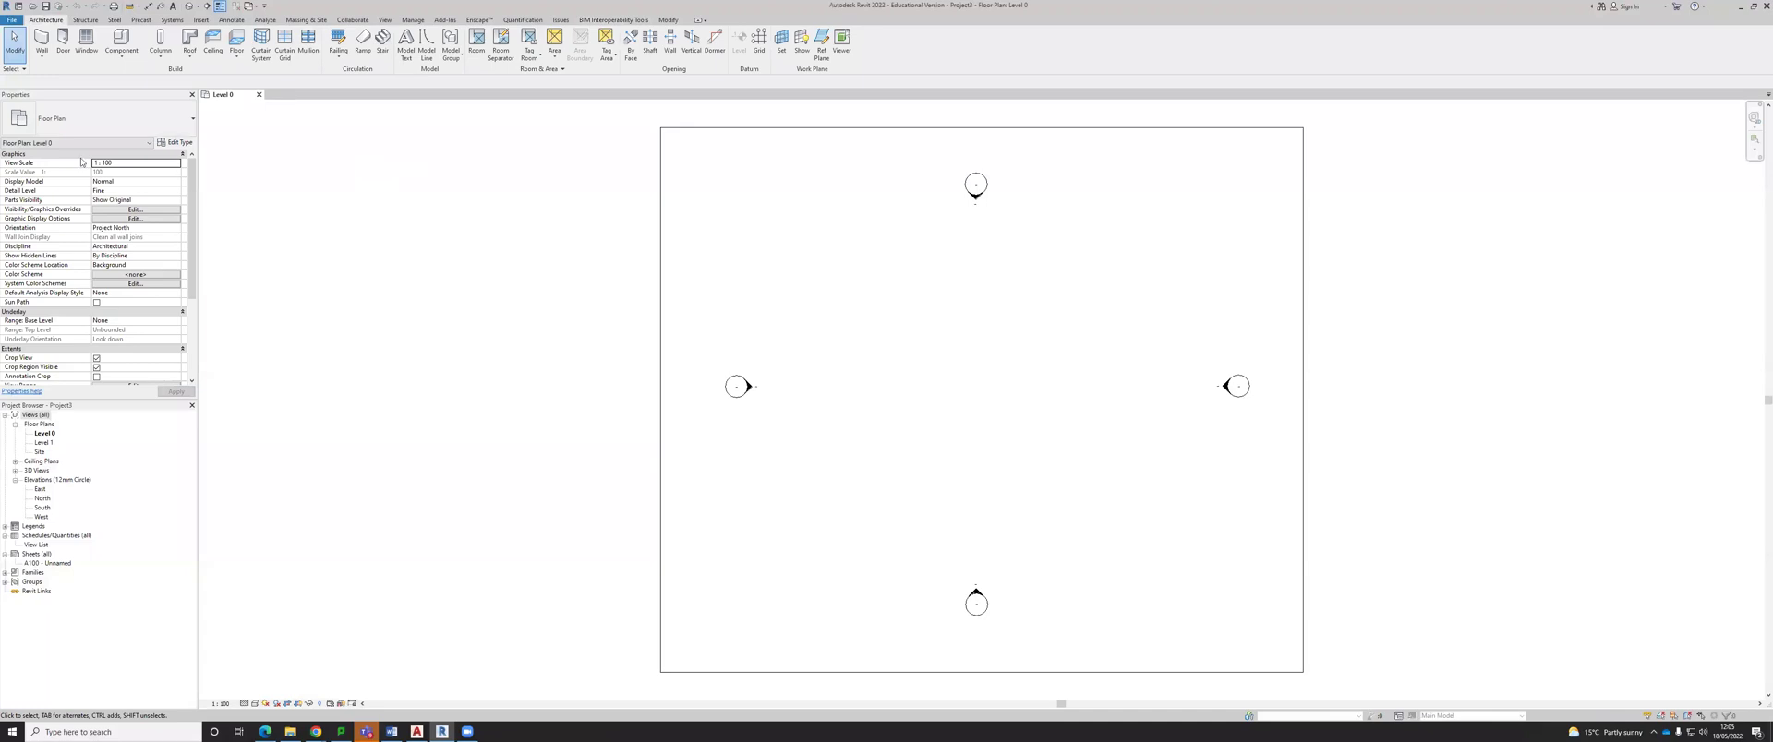
Draw a basic wall on Level 0 with WA and view it in 3D.
{"action": "key", "text": "w"}
{"action": "key", "text": "a"}
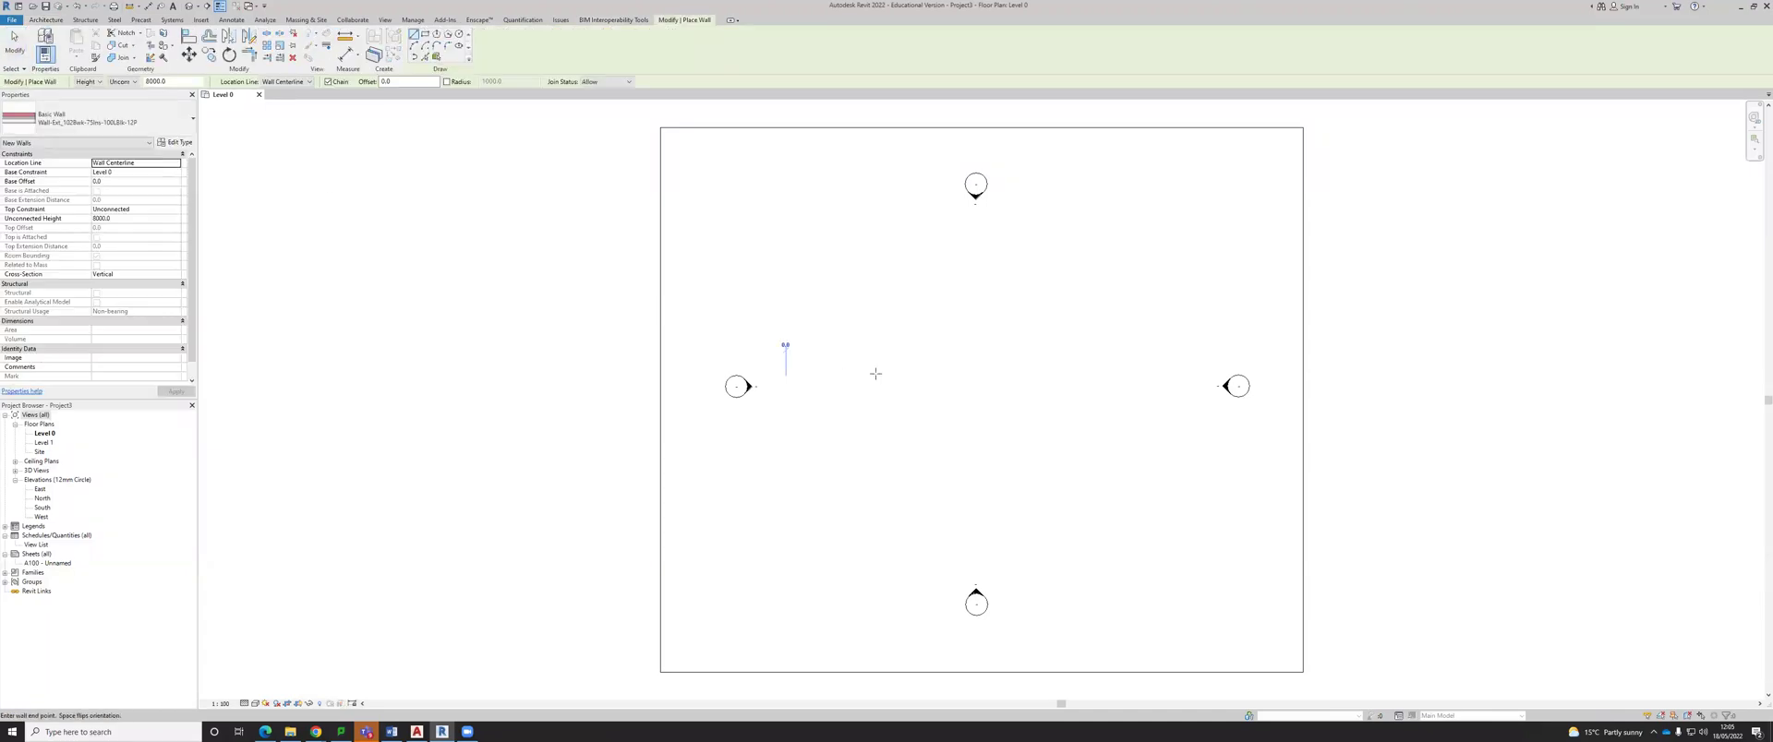
{"action": "left_click", "coordinate": [966, 379]}
{"action": "key", "text": "Escape"}
{"action": "key", "text": "Escape"}
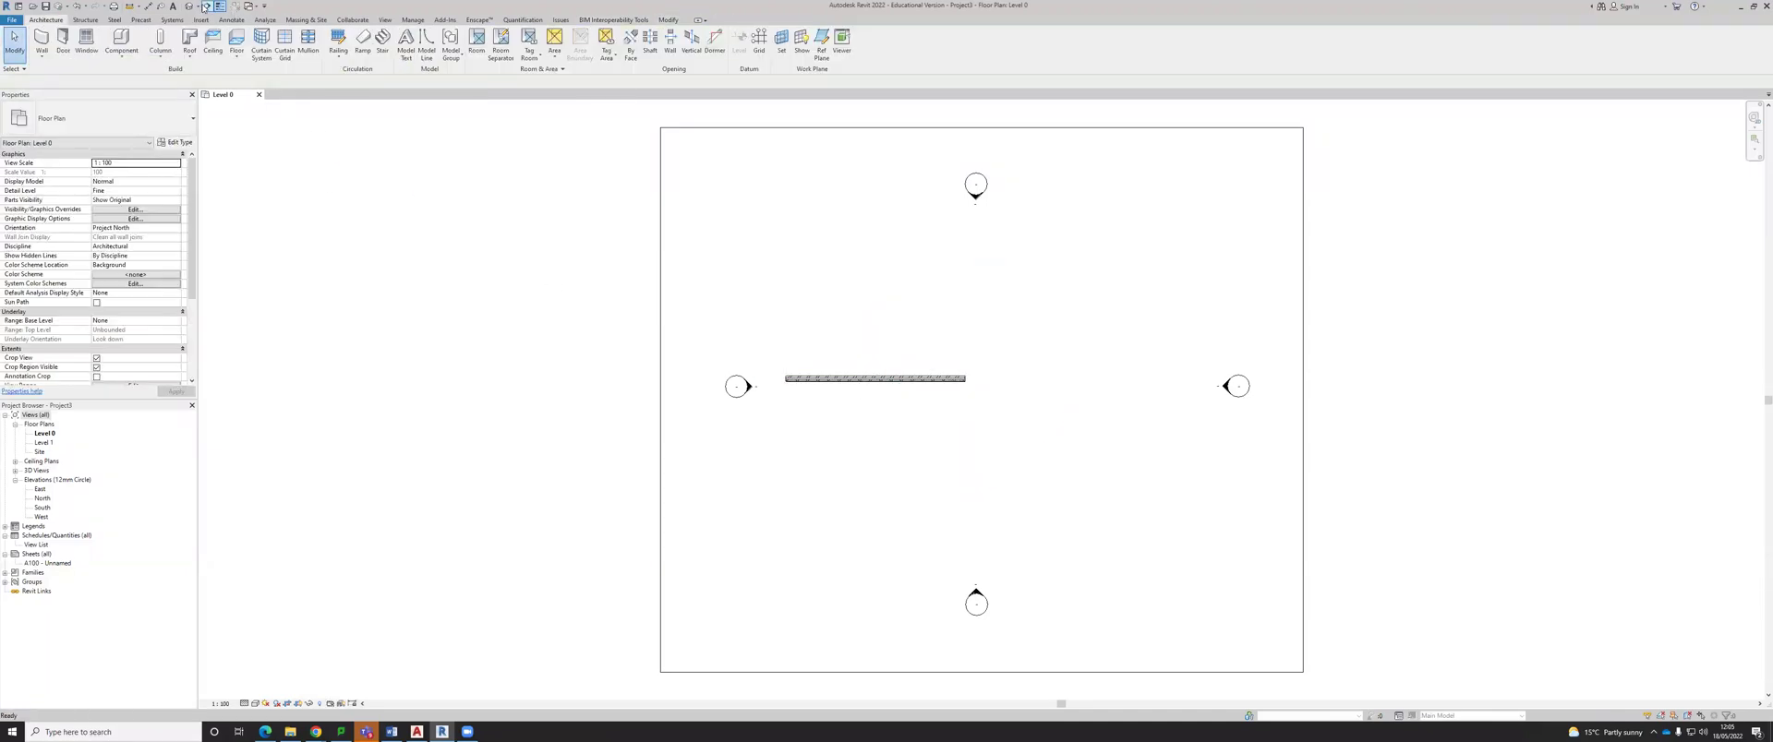
{"action": "left_click", "coordinate": [204, 6]}
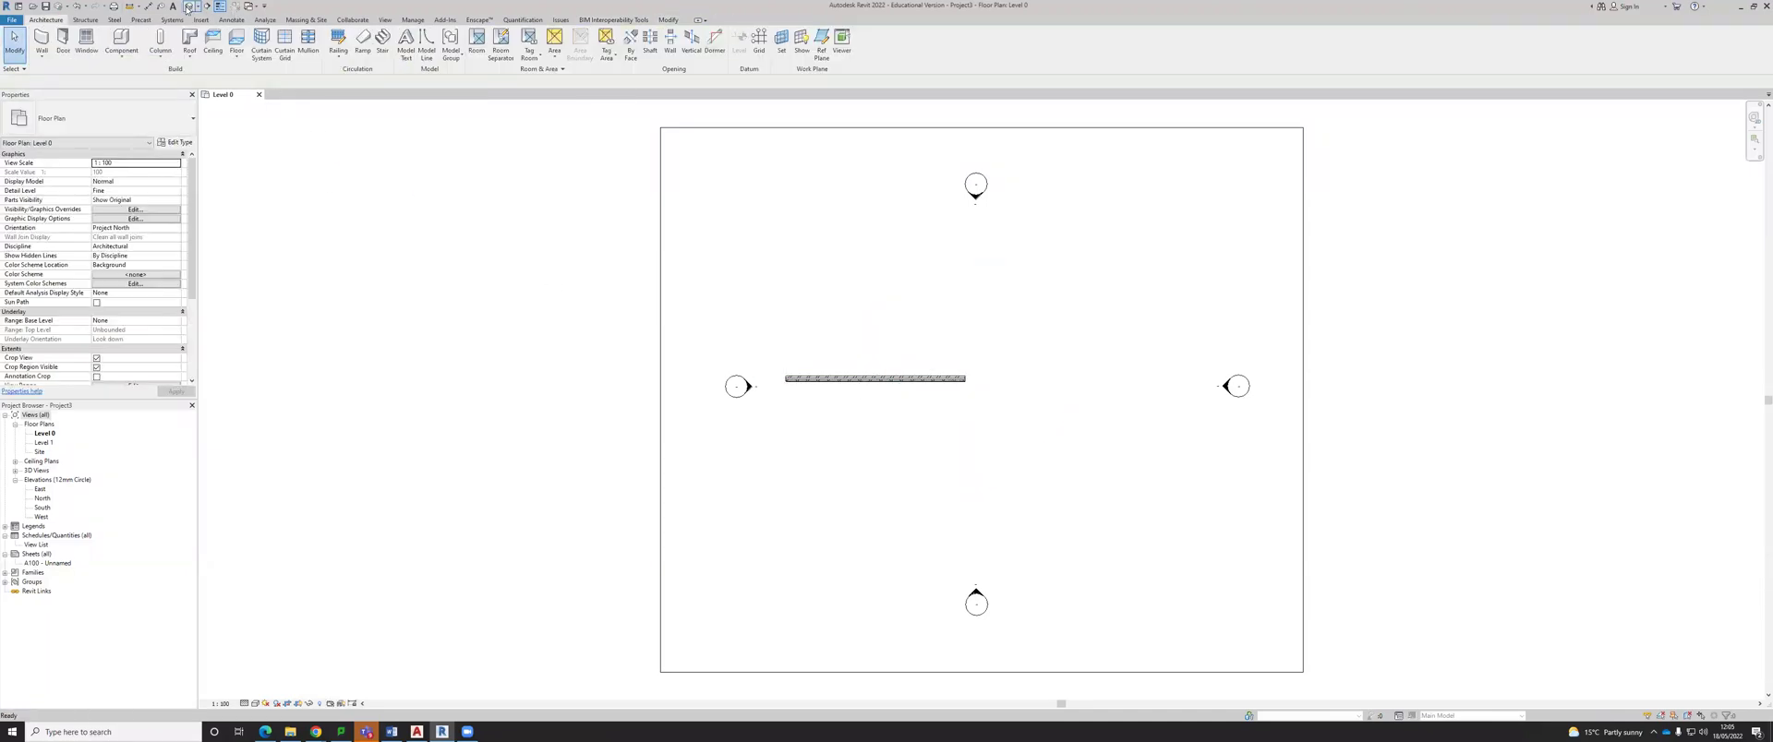
Open the Standardized Data Tool and switch between its Options and Uniclass 2015 Database pages.
{"action": "left_click", "coordinate": [626, 20]}
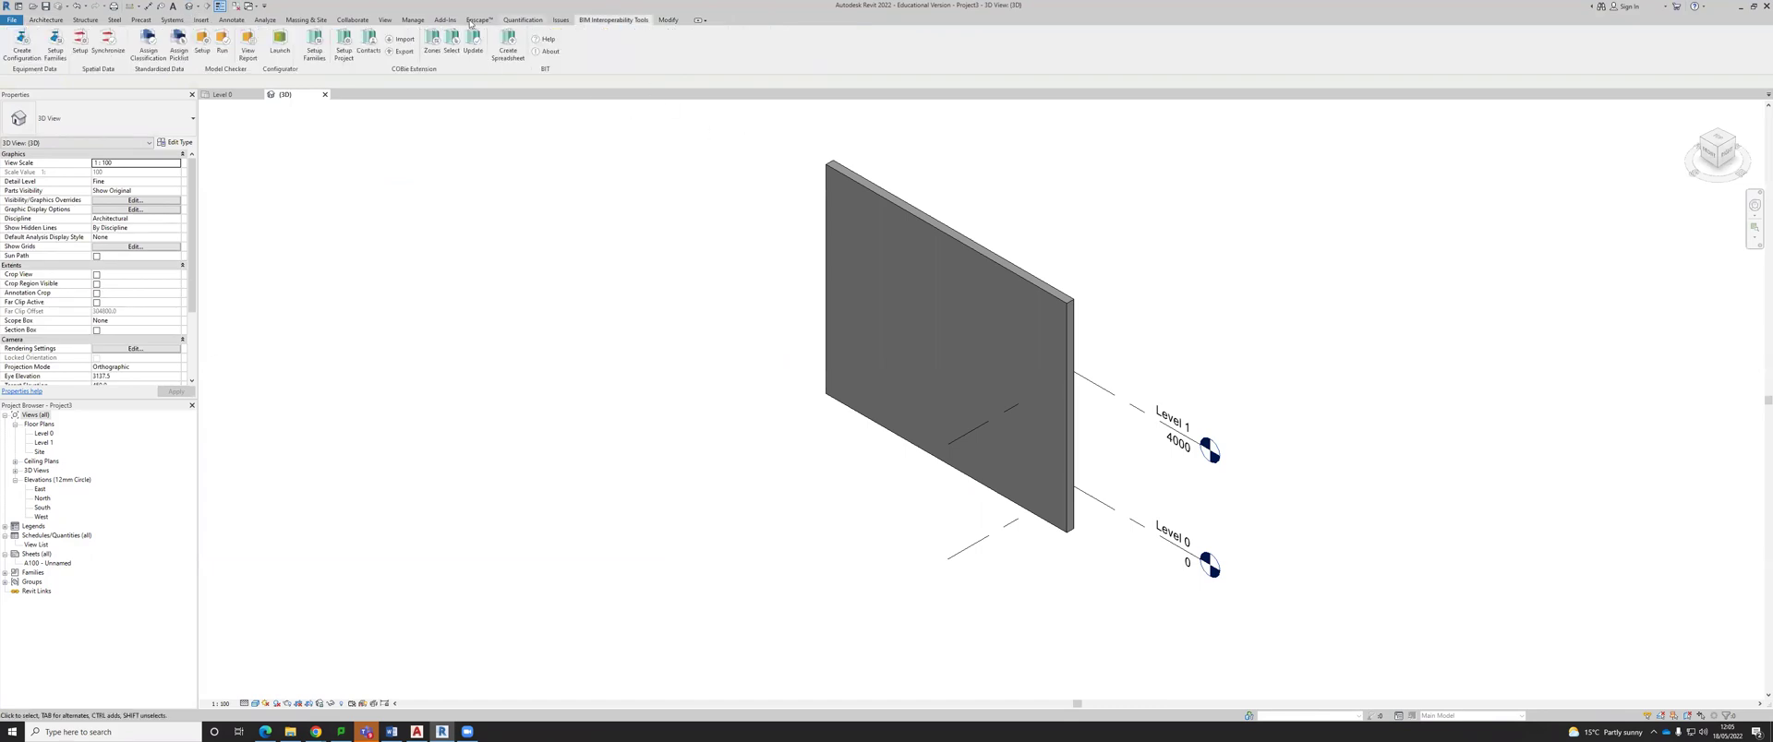
{"action": "left_click", "coordinate": [147, 54]}
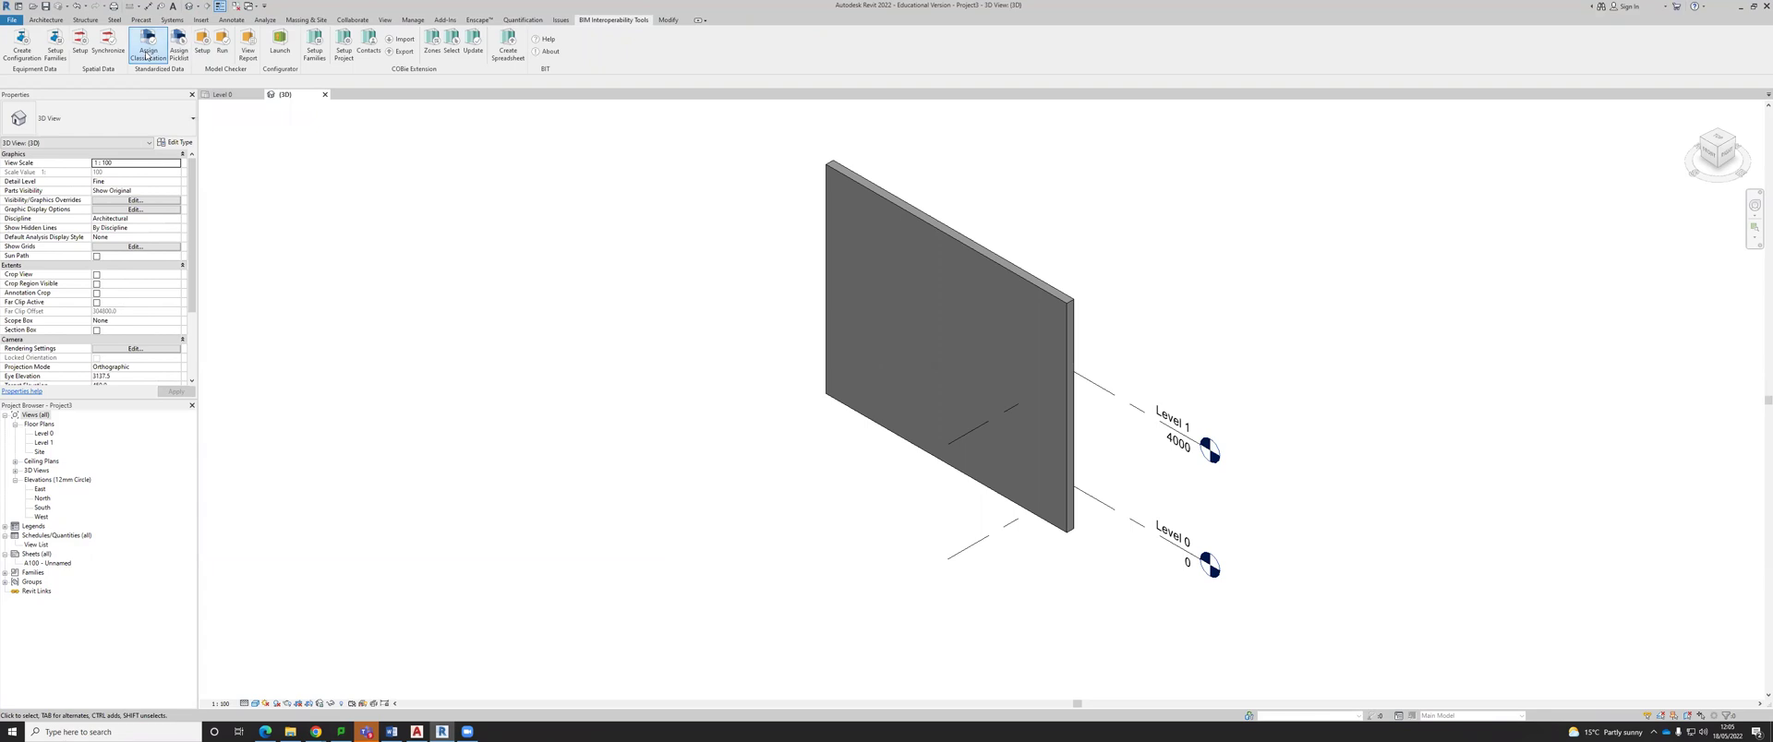
{"action": "left_click", "coordinate": [696, 209]}
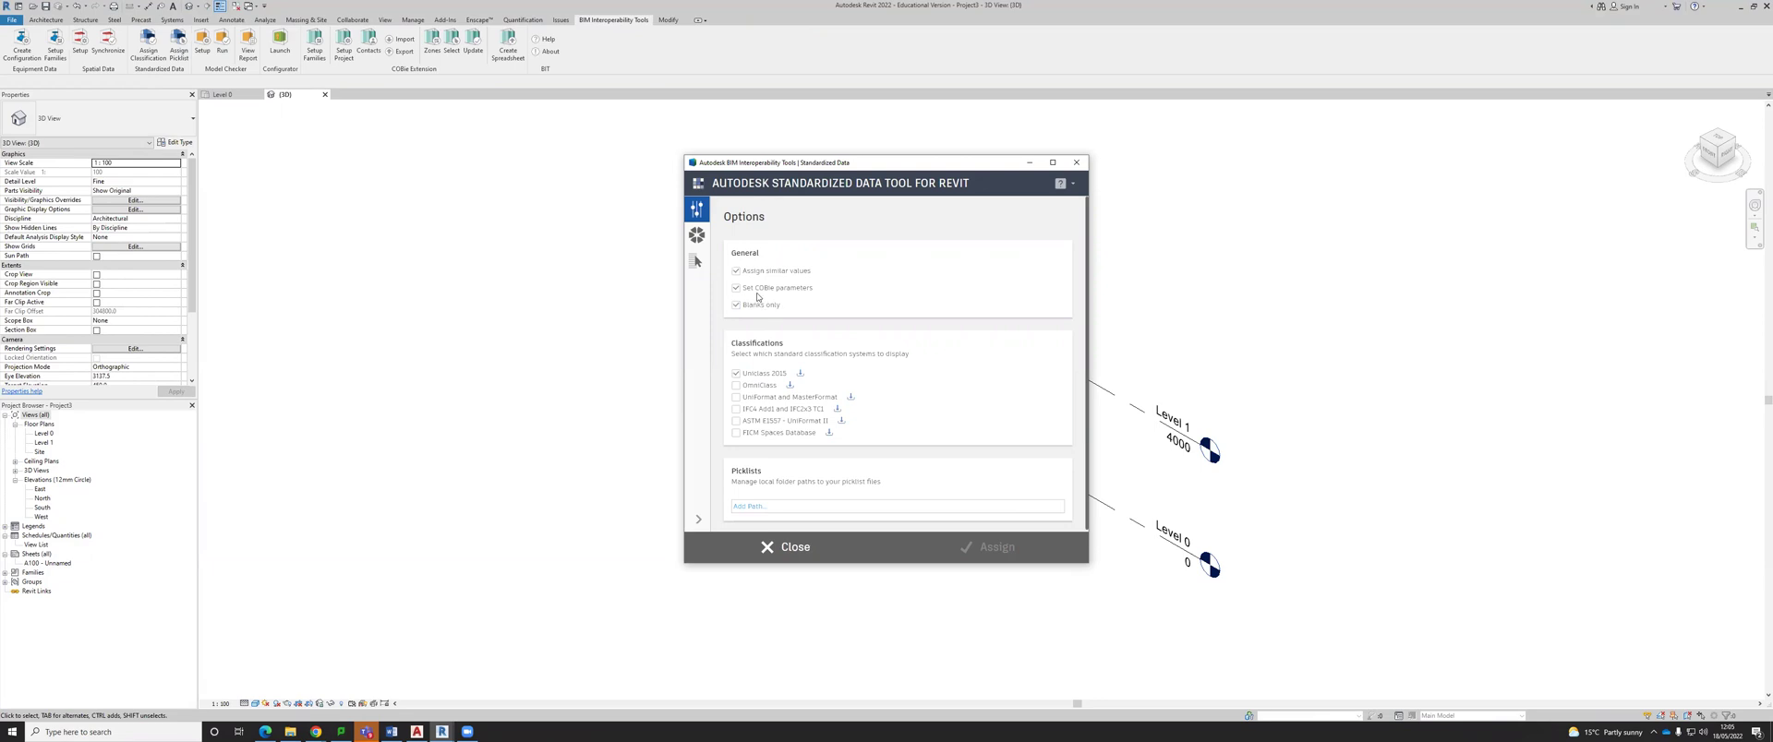
{"action": "left_click", "coordinate": [697, 236]}
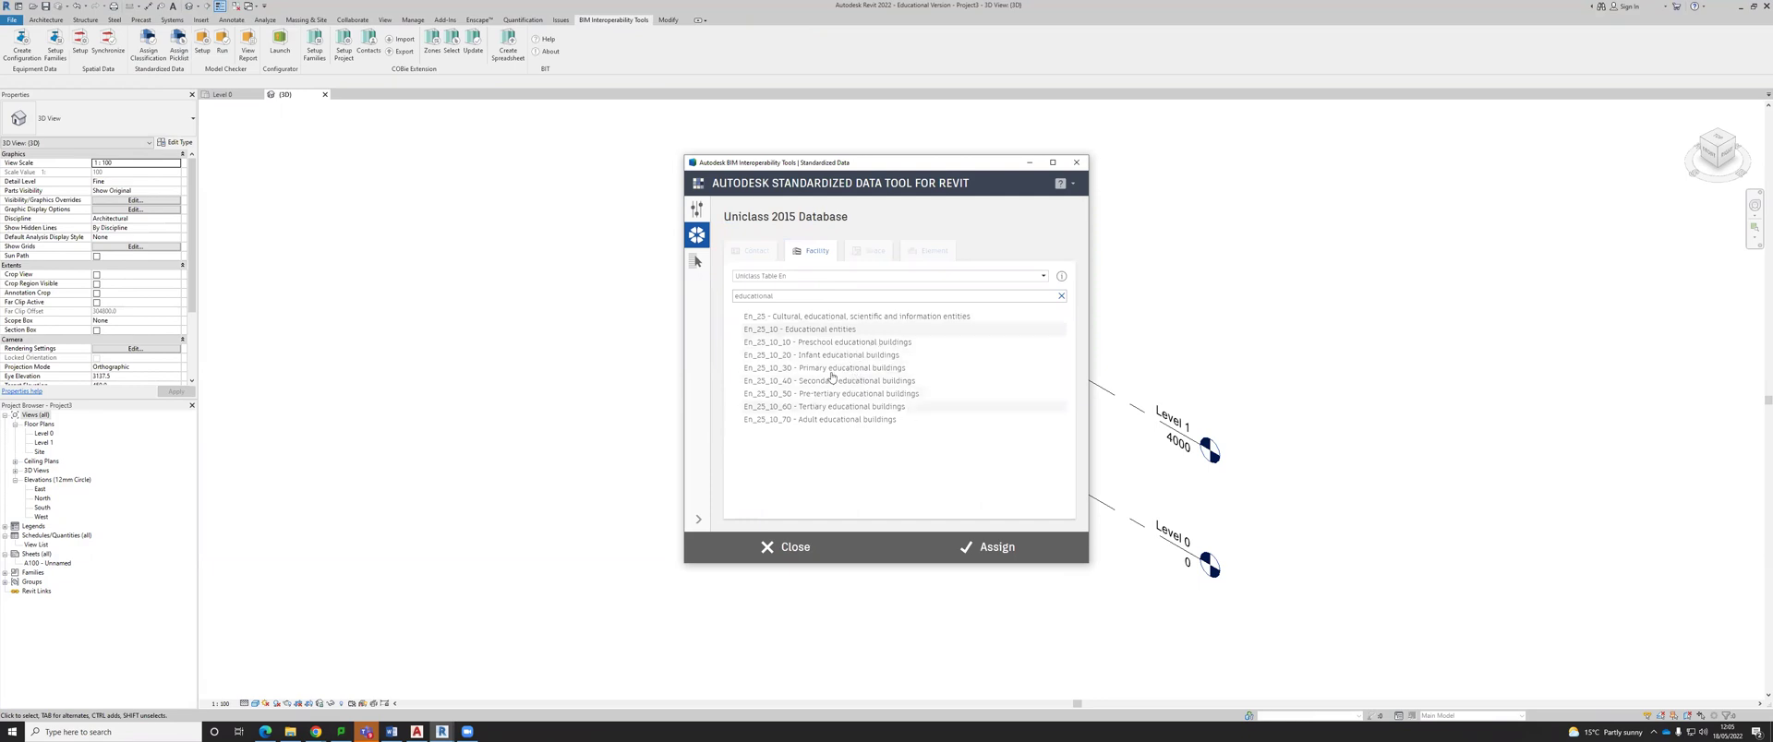
{"action": "left_click", "coordinate": [696, 211]}
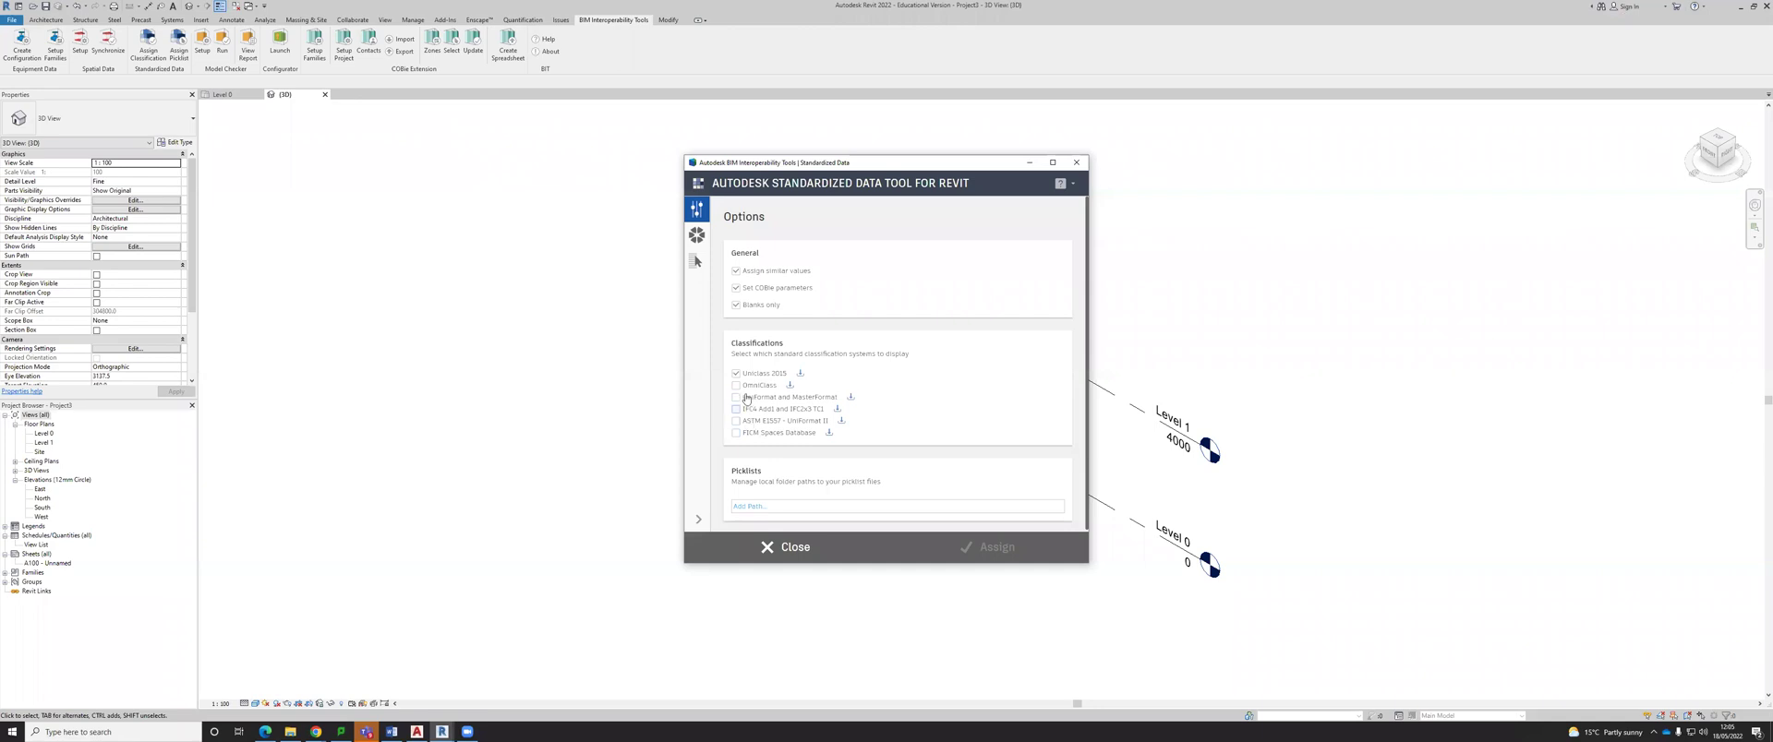
{"action": "left_click", "coordinate": [697, 235]}
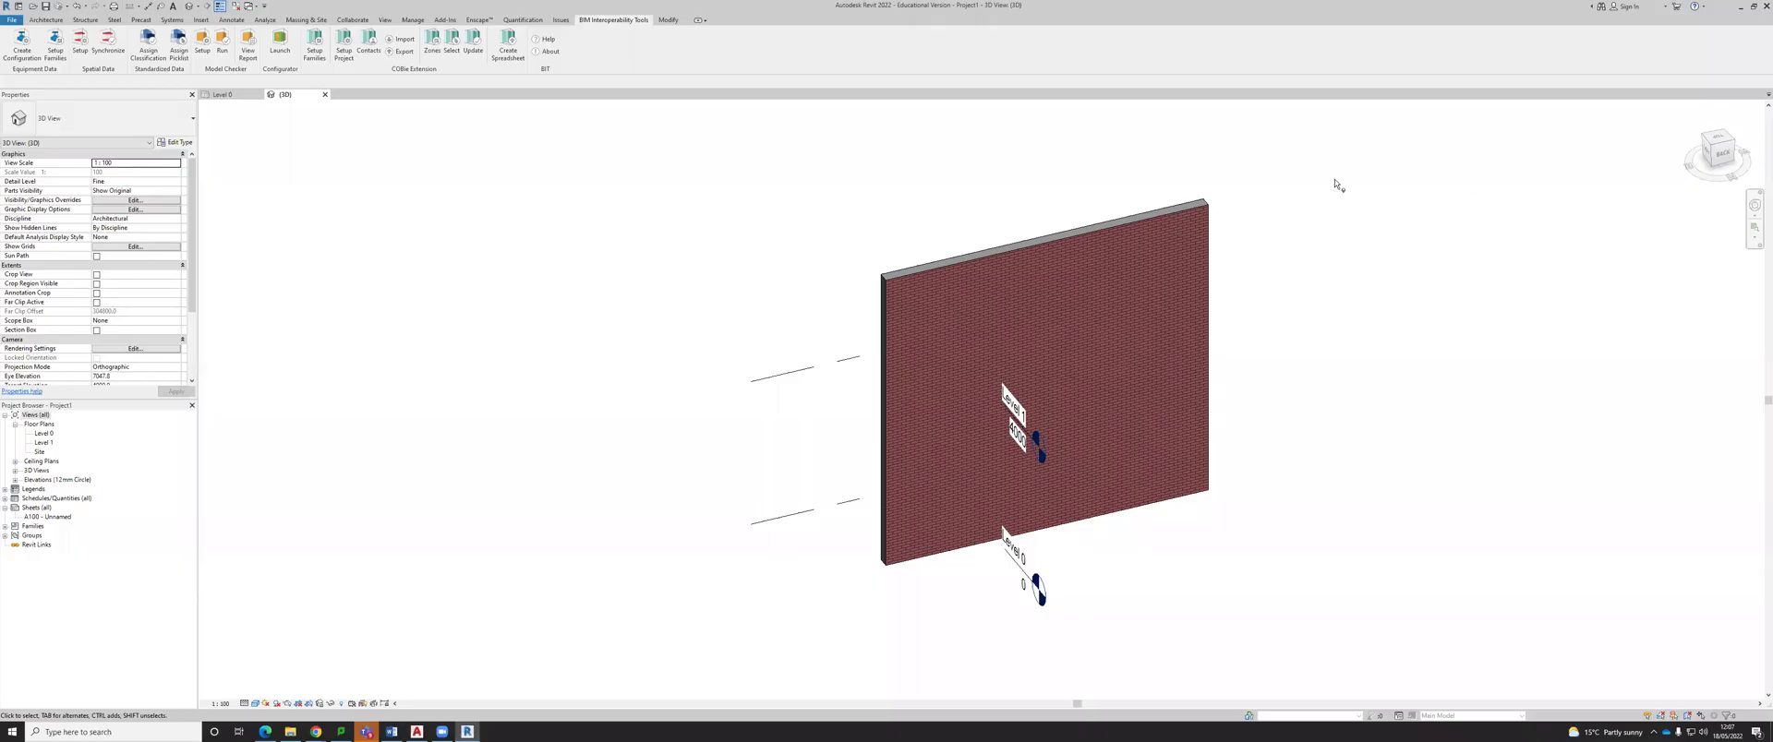
Re-centre the wall, reopen the Standardized Data Tool, and view its Pick List, Options and Uniclass 2015 pages.
{"action": "middle_click_drag", "start_coordinate": [886, 201], "coordinate": [765, 200]}
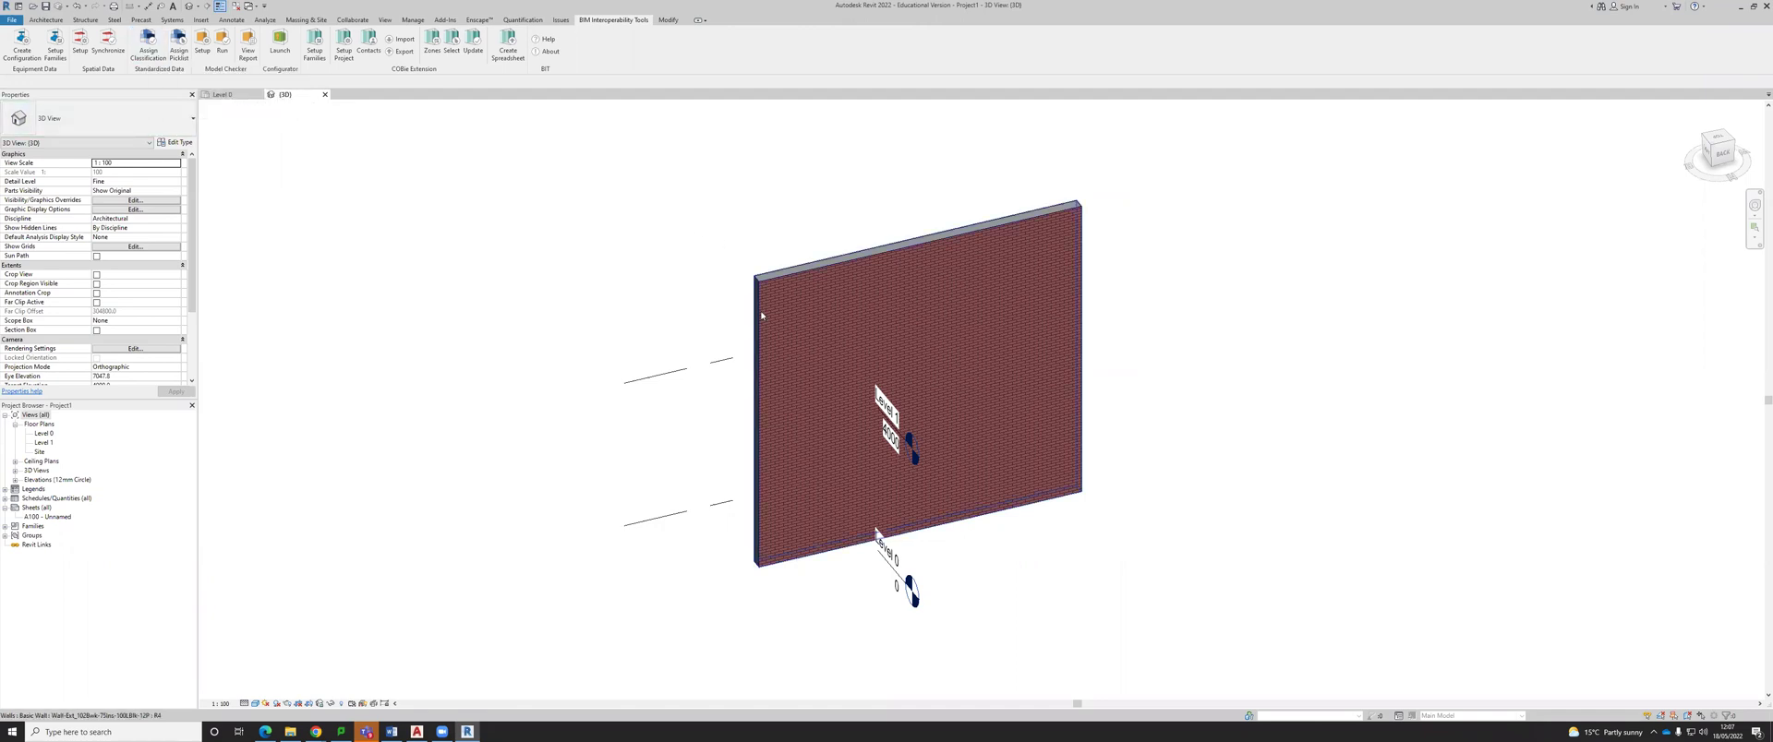
{"action": "middle_click_drag", "start_coordinate": [768, 319], "coordinate": [582, 230], "text": "shift"}
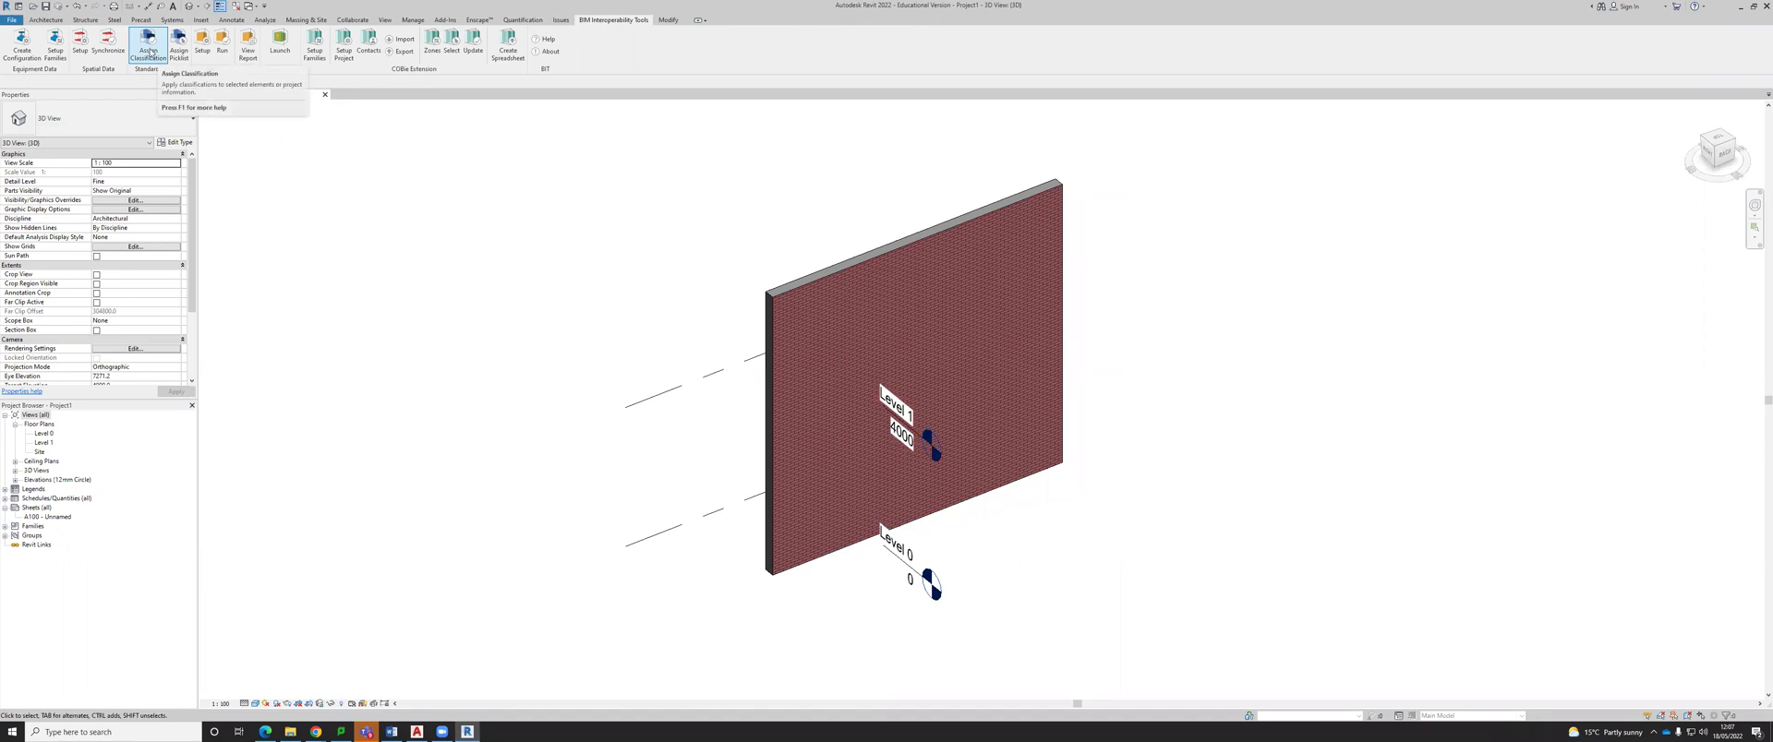
{"action": "left_click", "coordinate": [149, 56]}
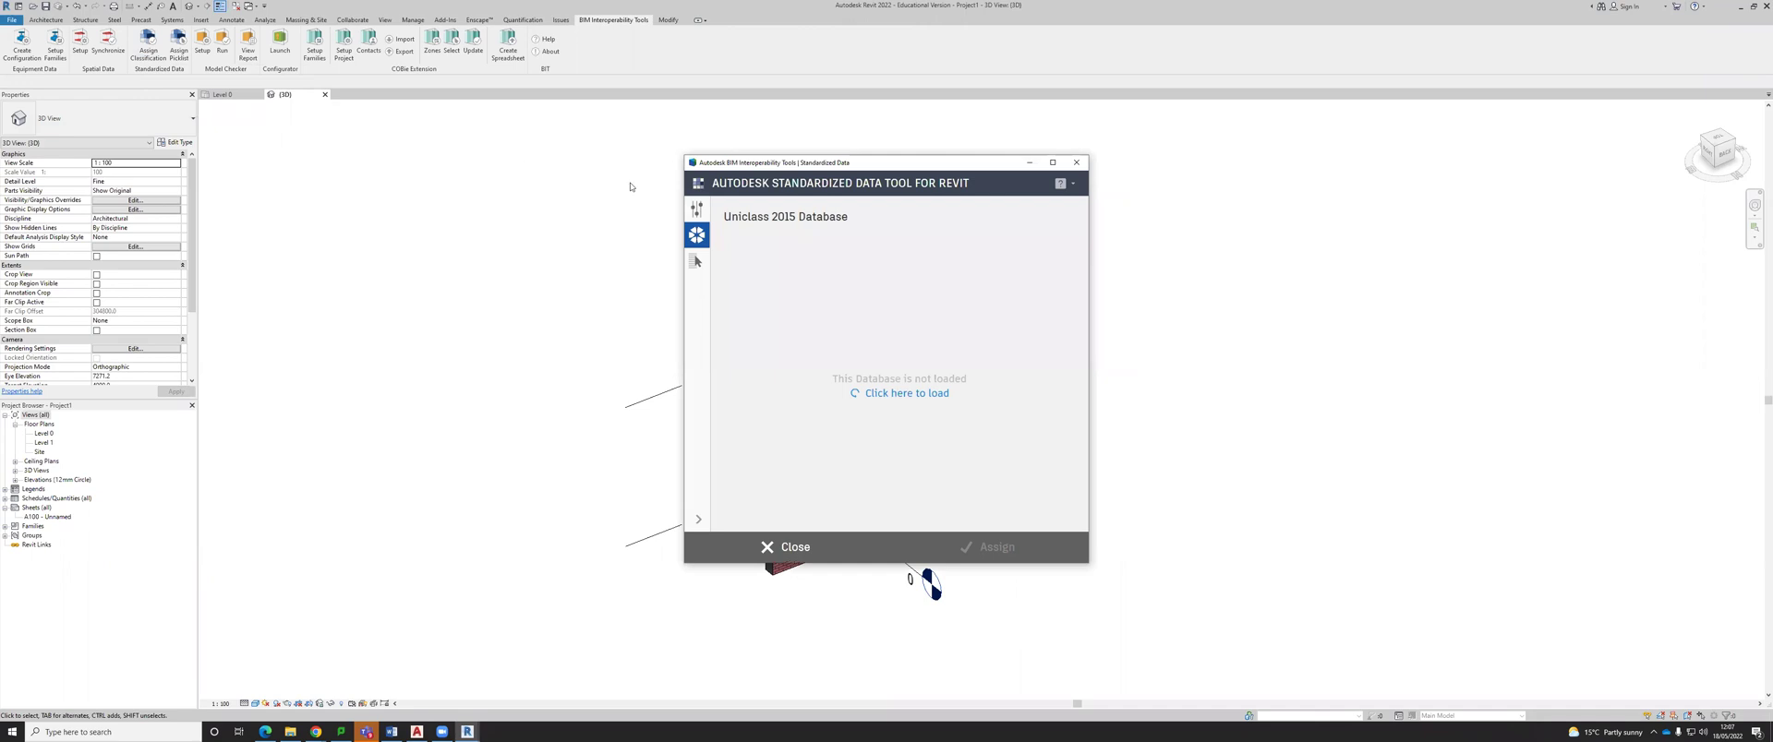
{"action": "left_click", "coordinate": [697, 261]}
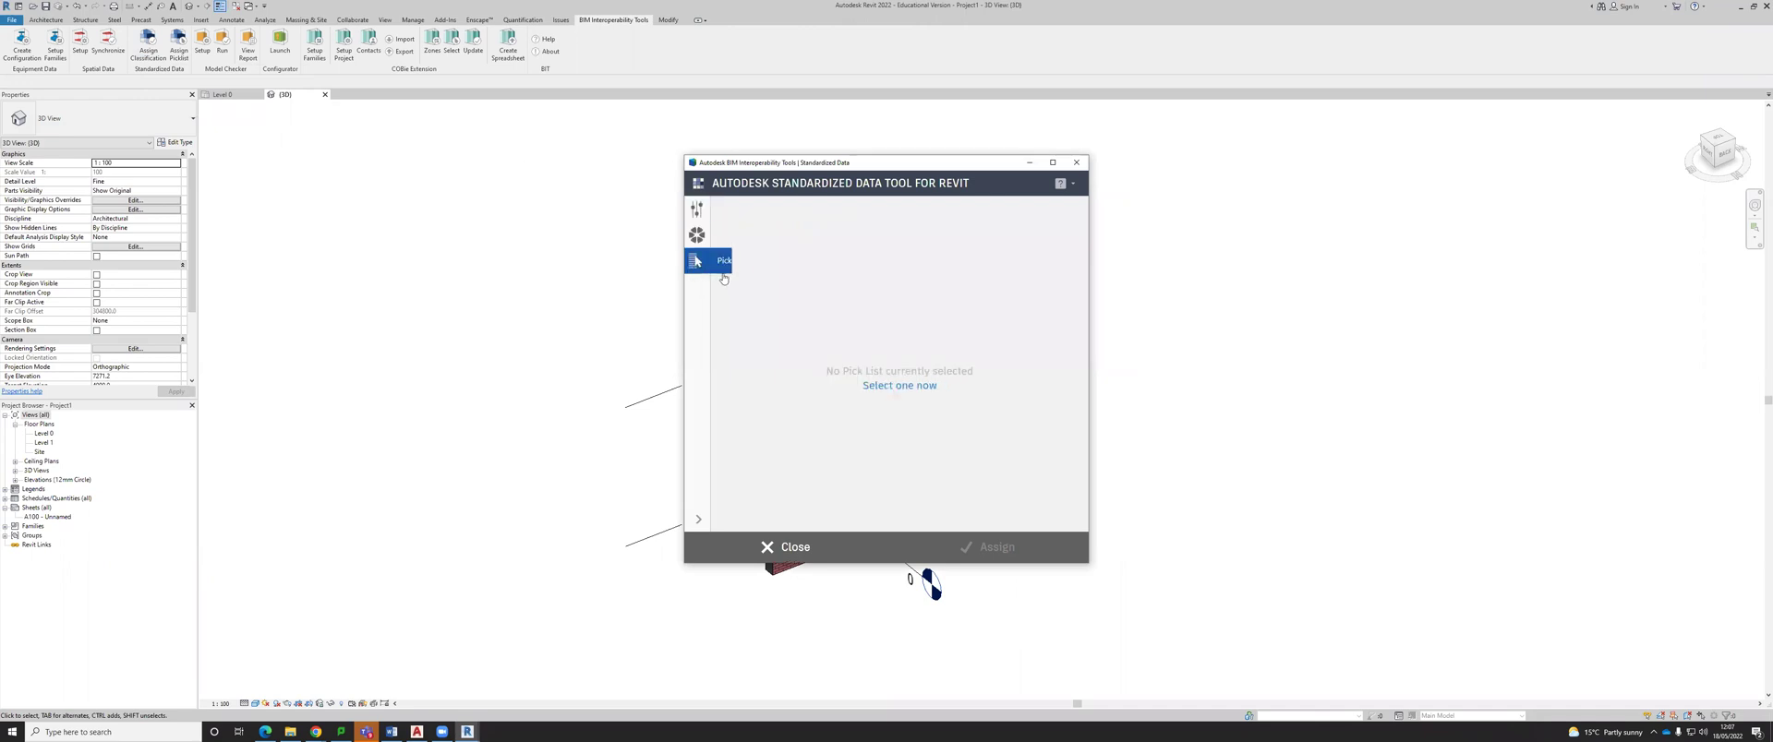
{"action": "left_click", "coordinate": [690, 212]}
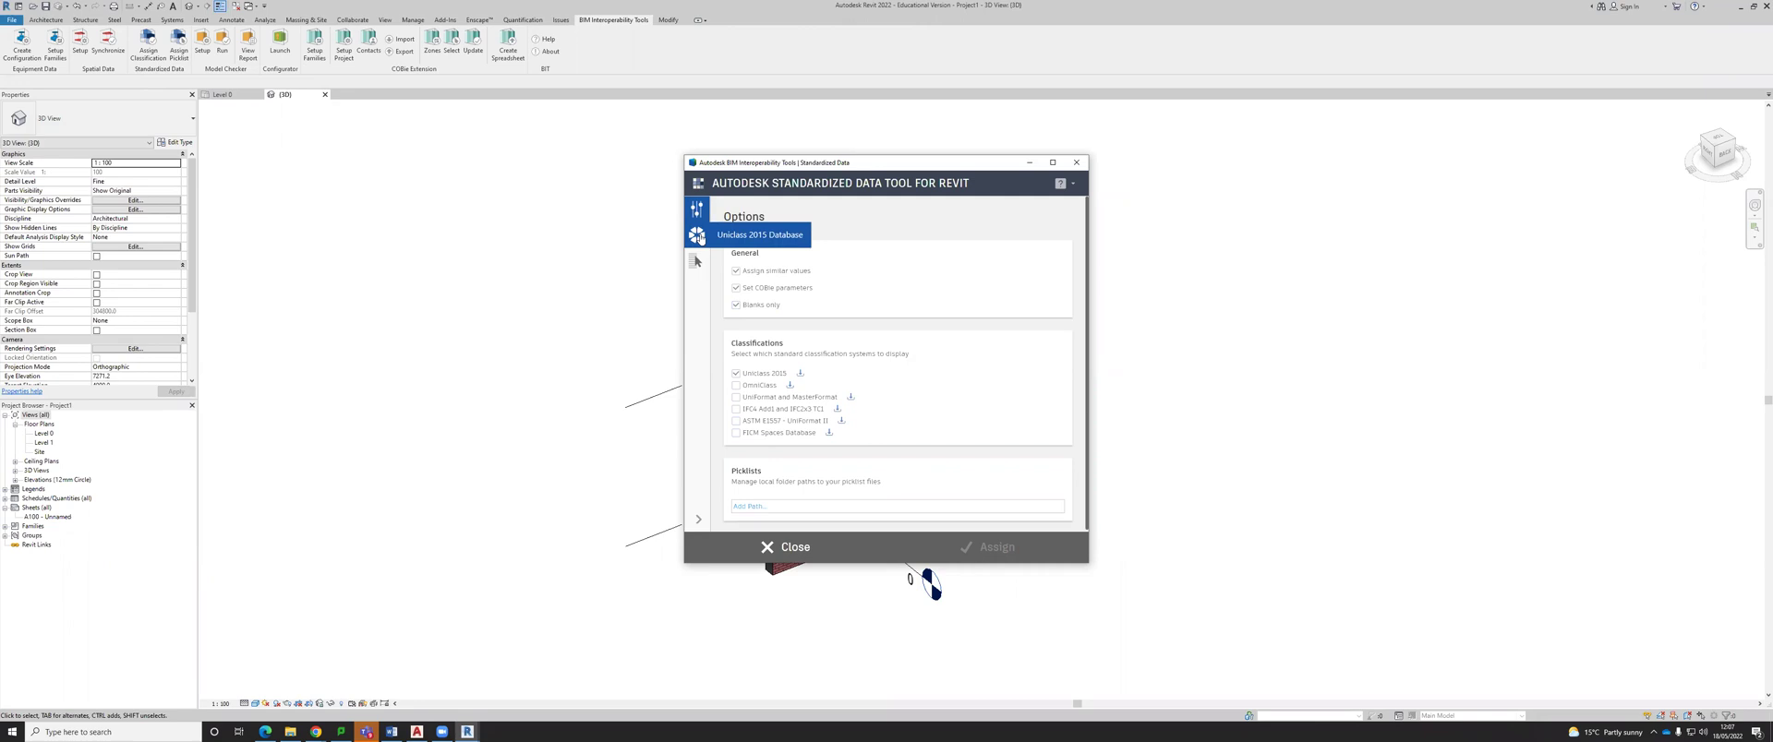
{"action": "left_click", "coordinate": [699, 237]}
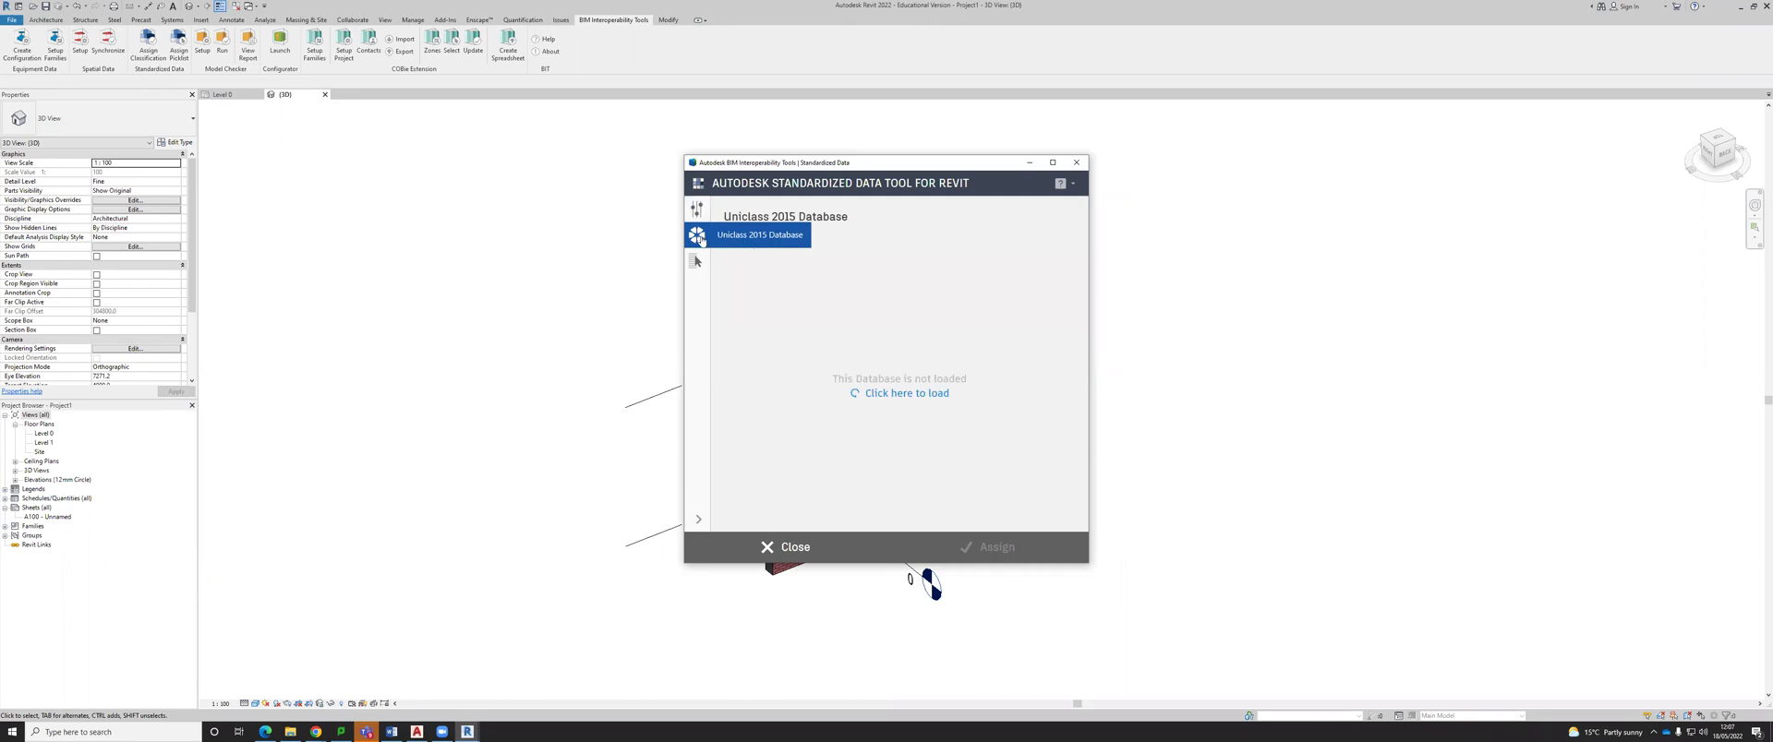
Load the Uniclass 2015 database tables, then close the Standardized Data Tool.
{"action": "left_click", "coordinate": [900, 395]}
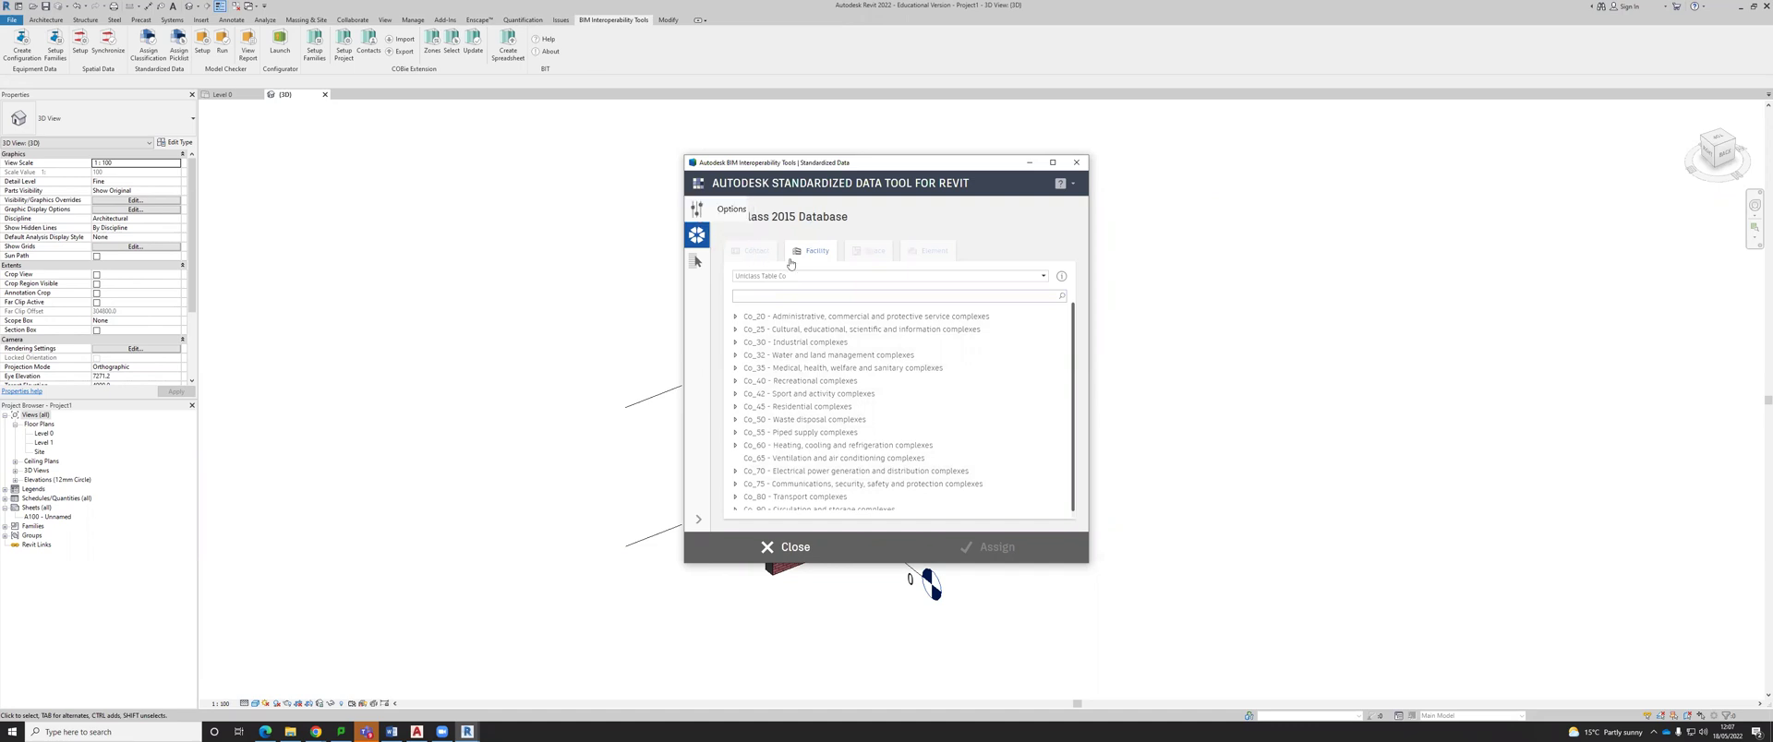
{"action": "left_click", "coordinate": [796, 548]}
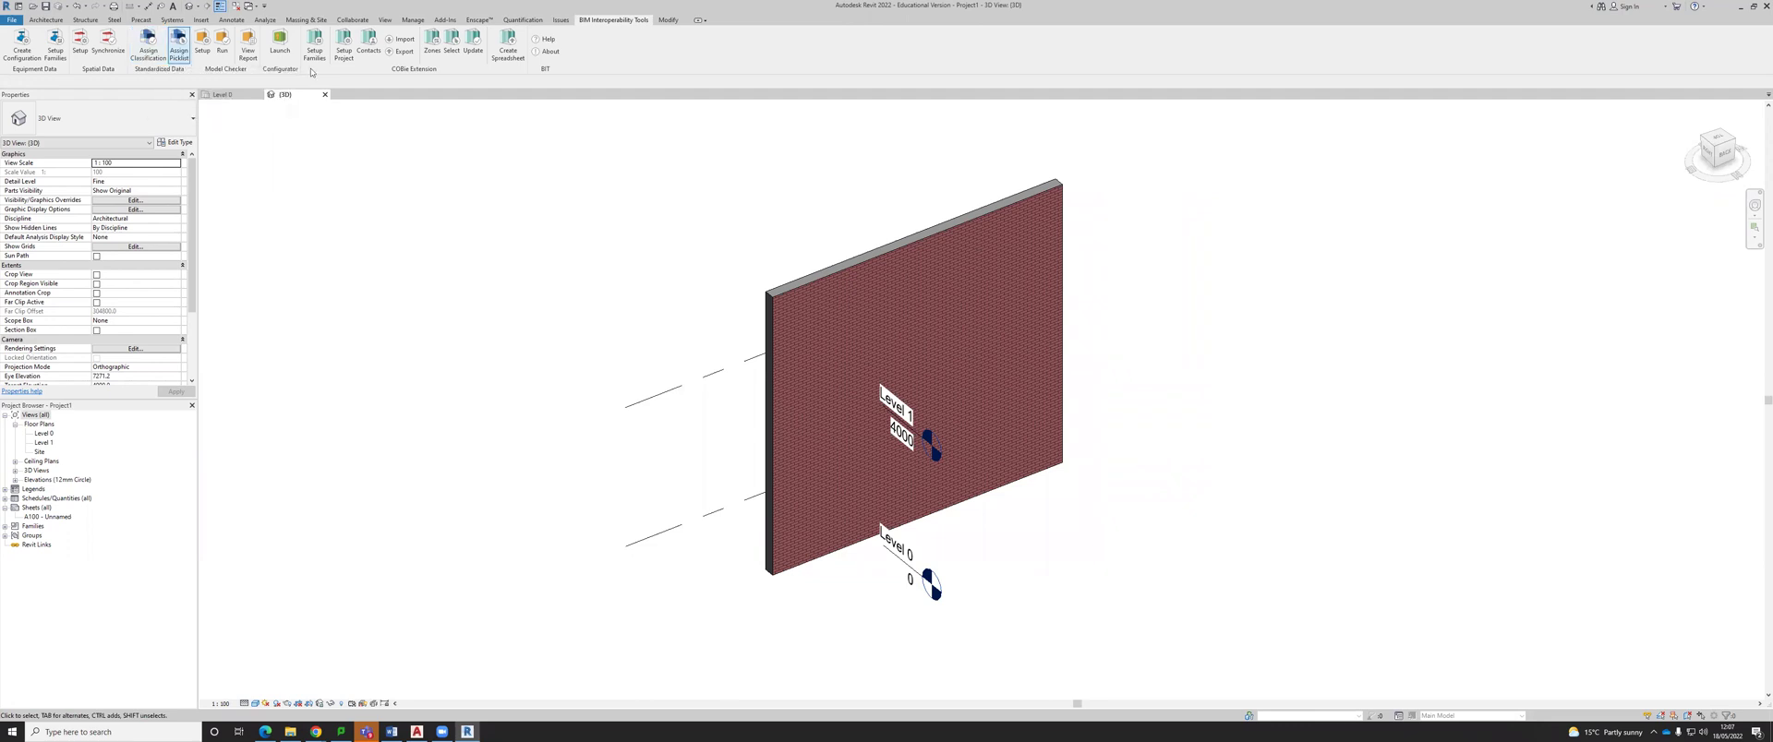
{"action": "left_click", "coordinate": [142, 55]}
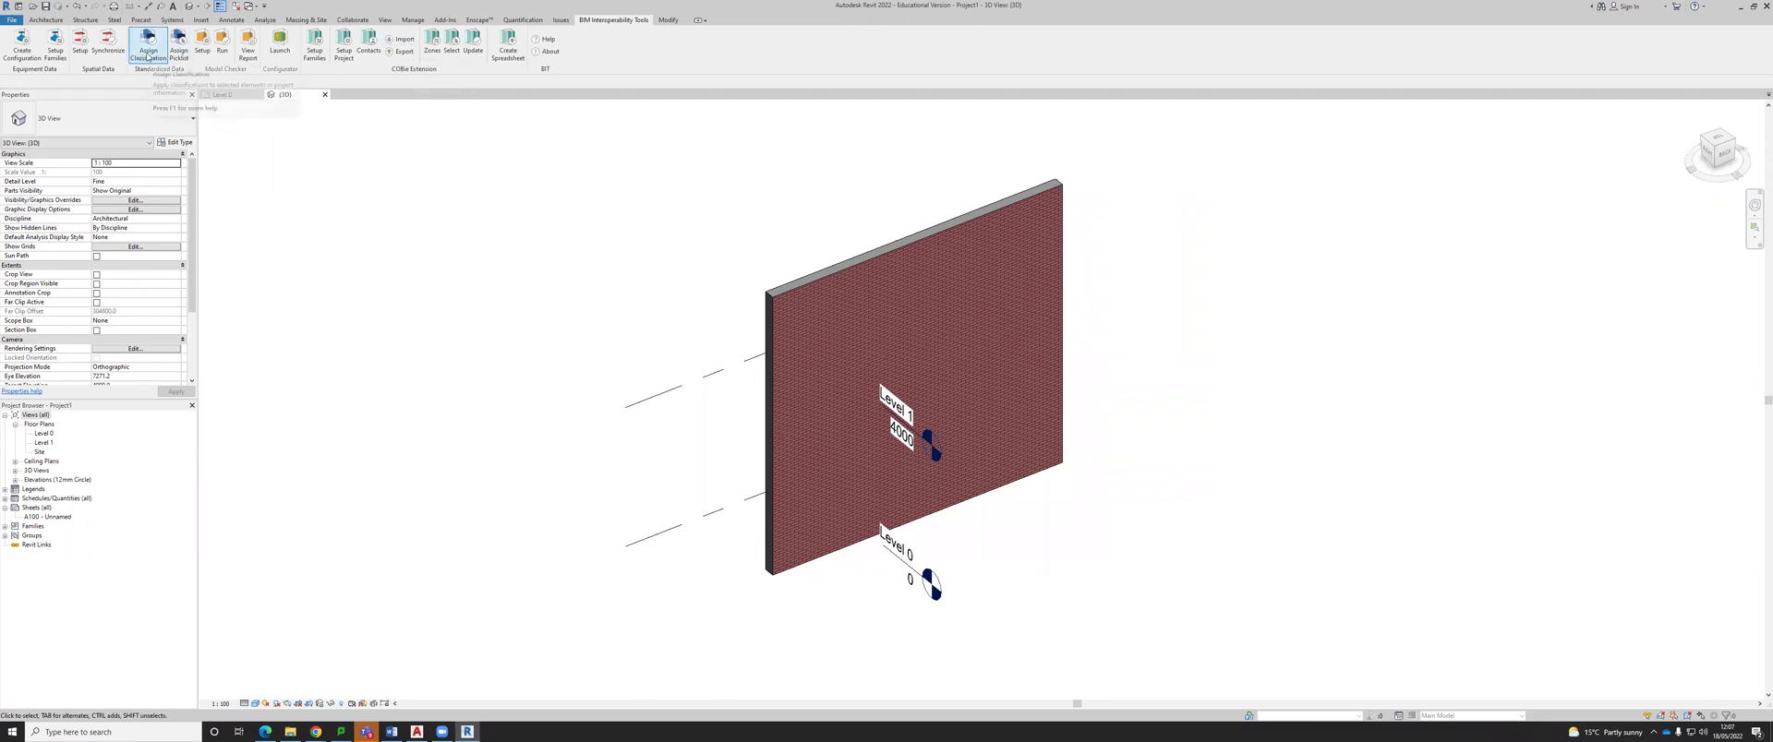
{"action": "left_click", "coordinate": [148, 55]}
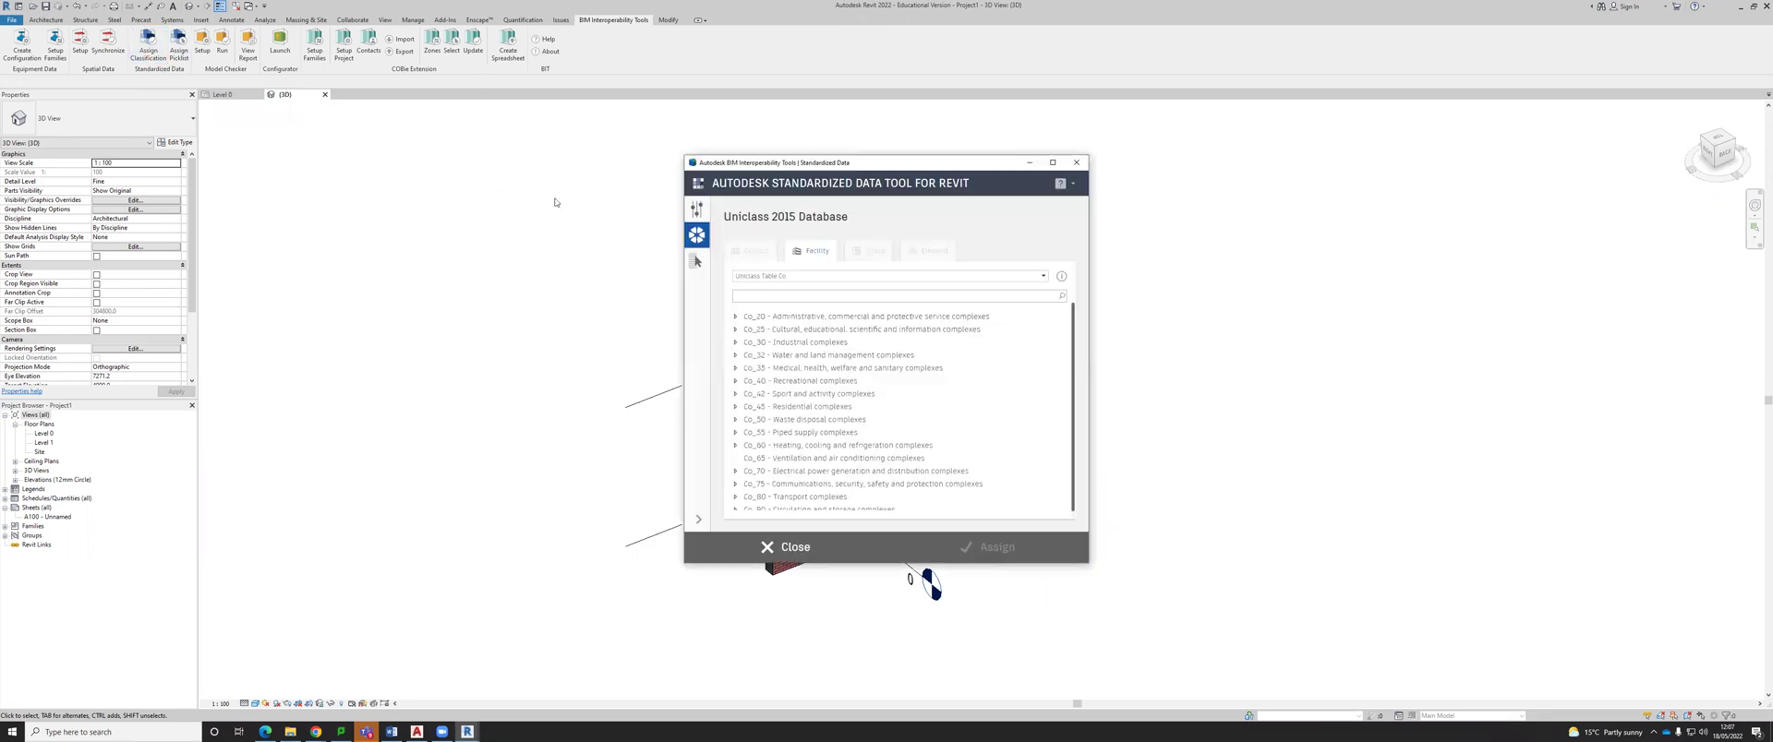
{"action": "left_click", "coordinate": [697, 209]}
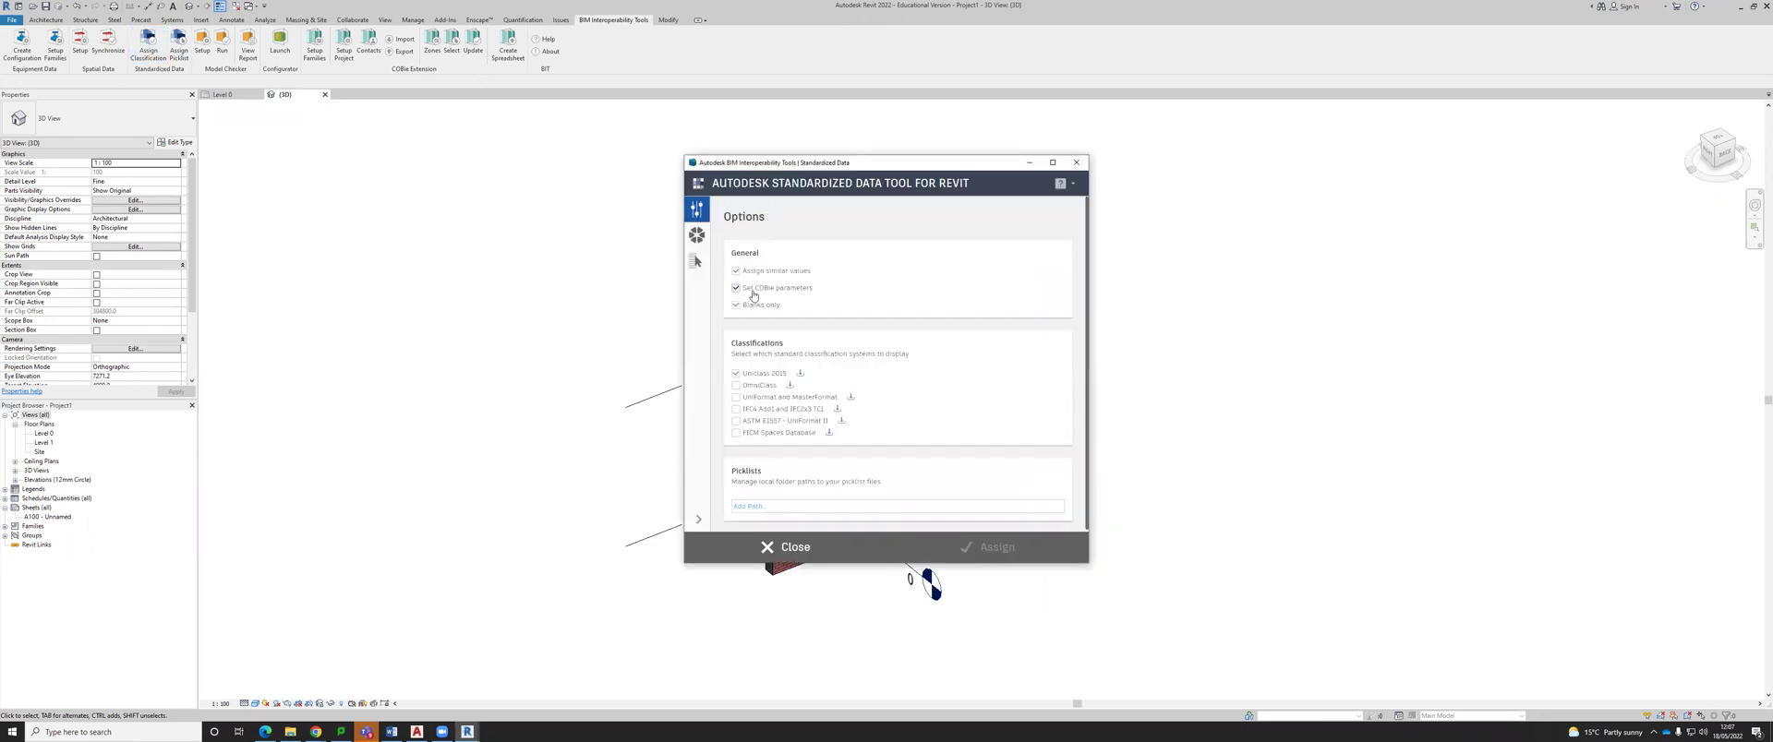
{"action": "left_click", "coordinate": [697, 235]}
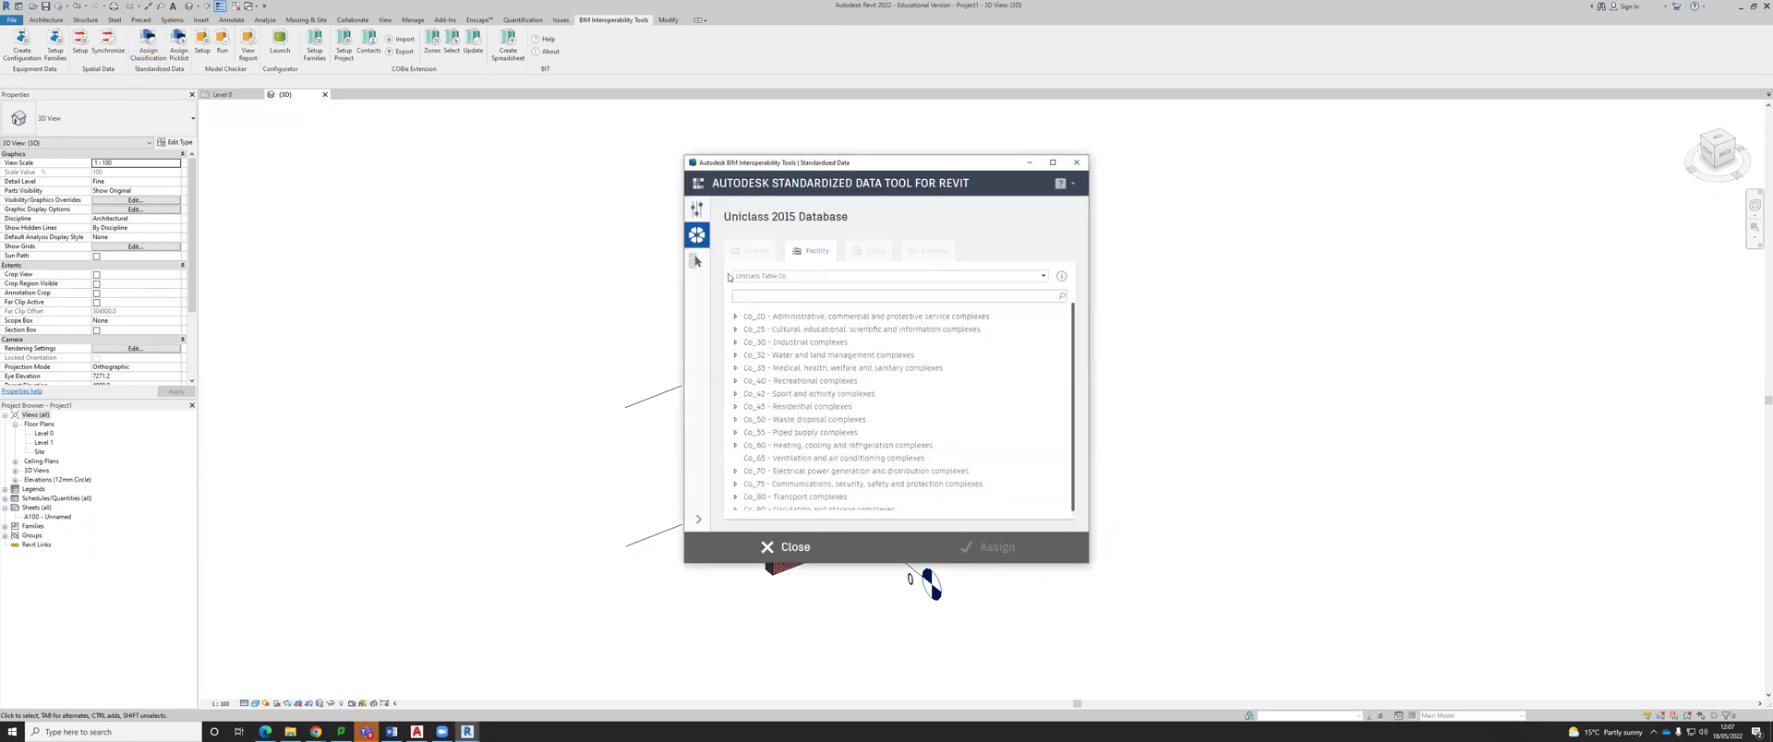
{"action": "left_click", "coordinate": [788, 547]}
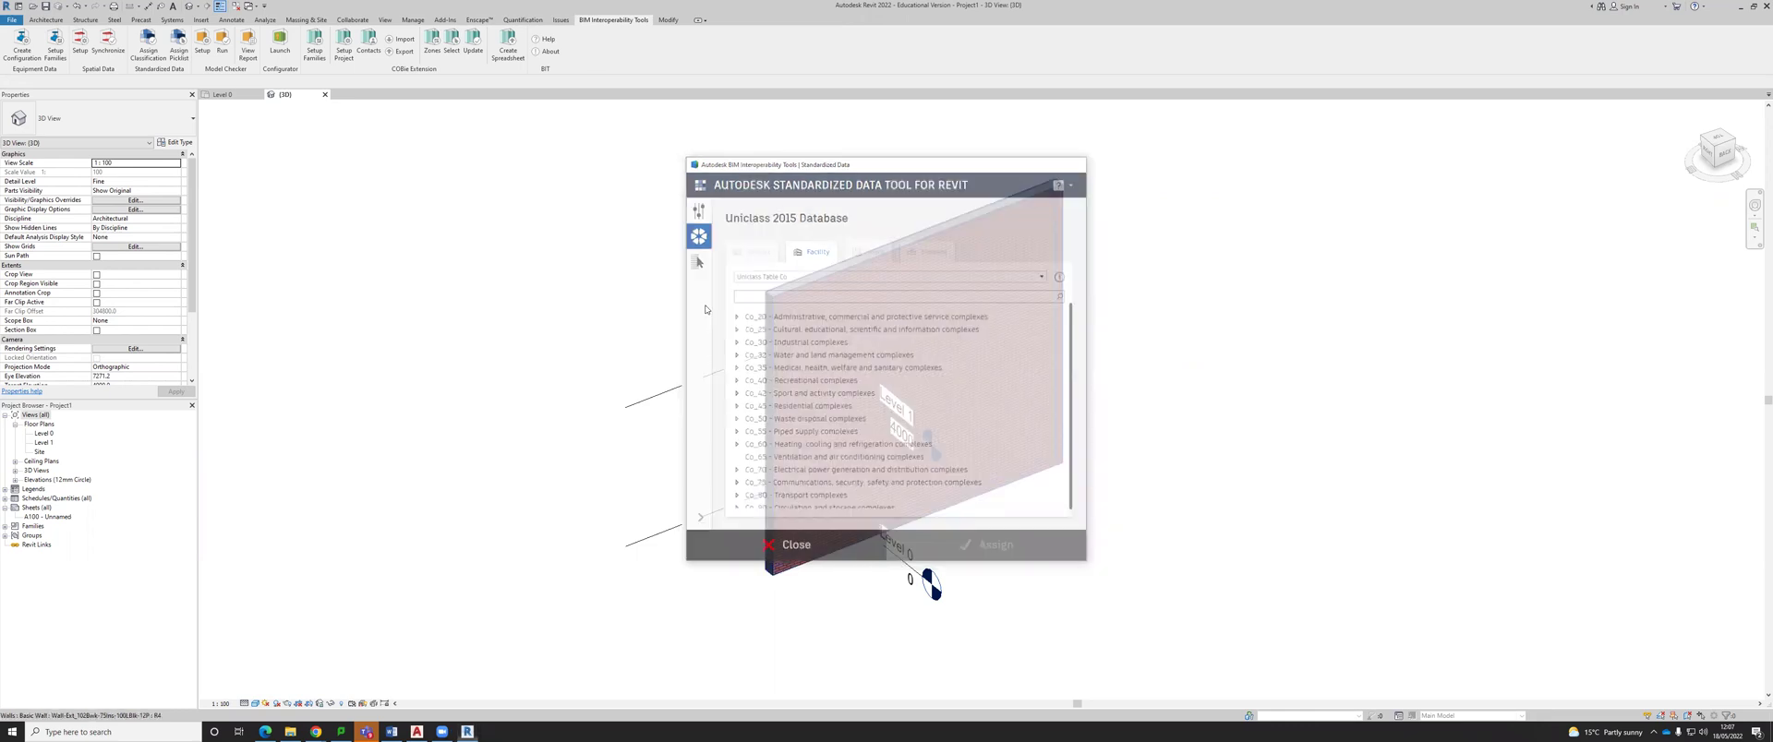
Import COBie settings from the recent 'COBie export 2020' configuration, opening the COBie.Component (Doors) schedule.
{"action": "left_click", "coordinate": [404, 41]}
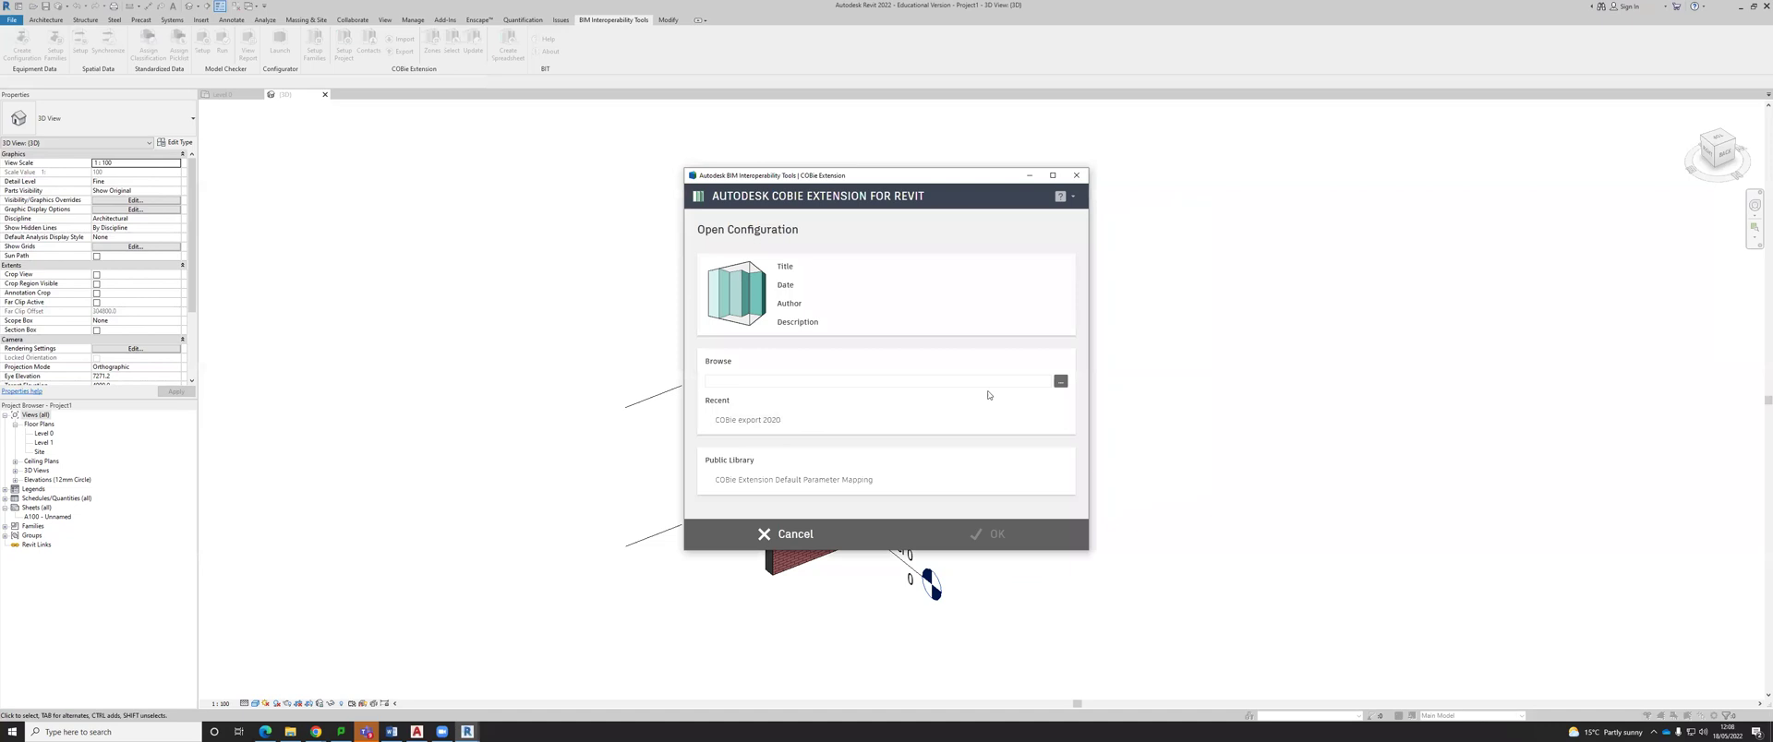
{"action": "left_click", "coordinate": [759, 425]}
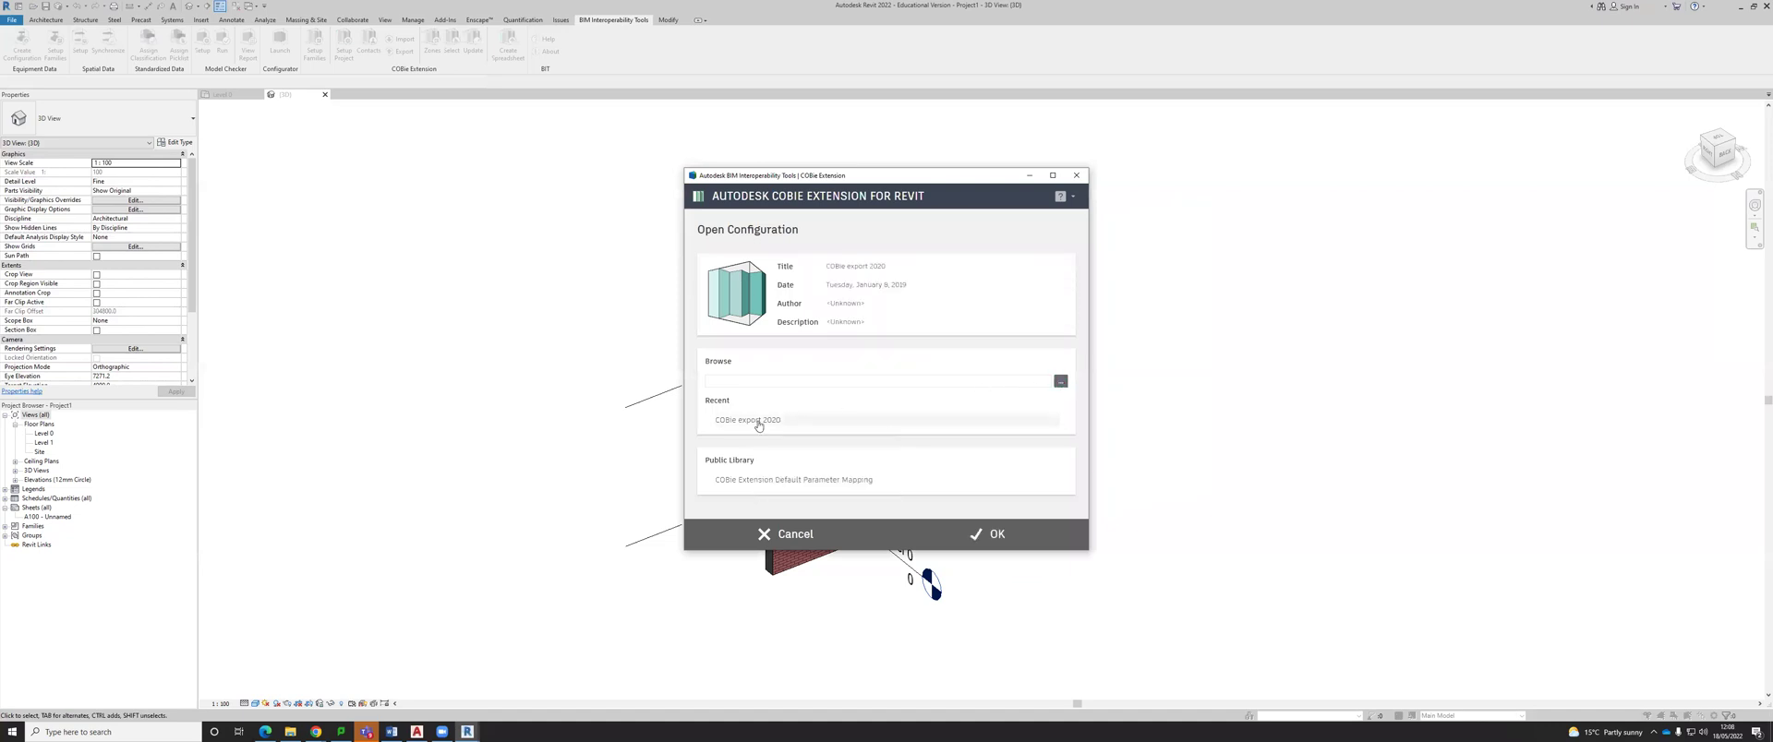
{"action": "left_click", "coordinate": [998, 540]}
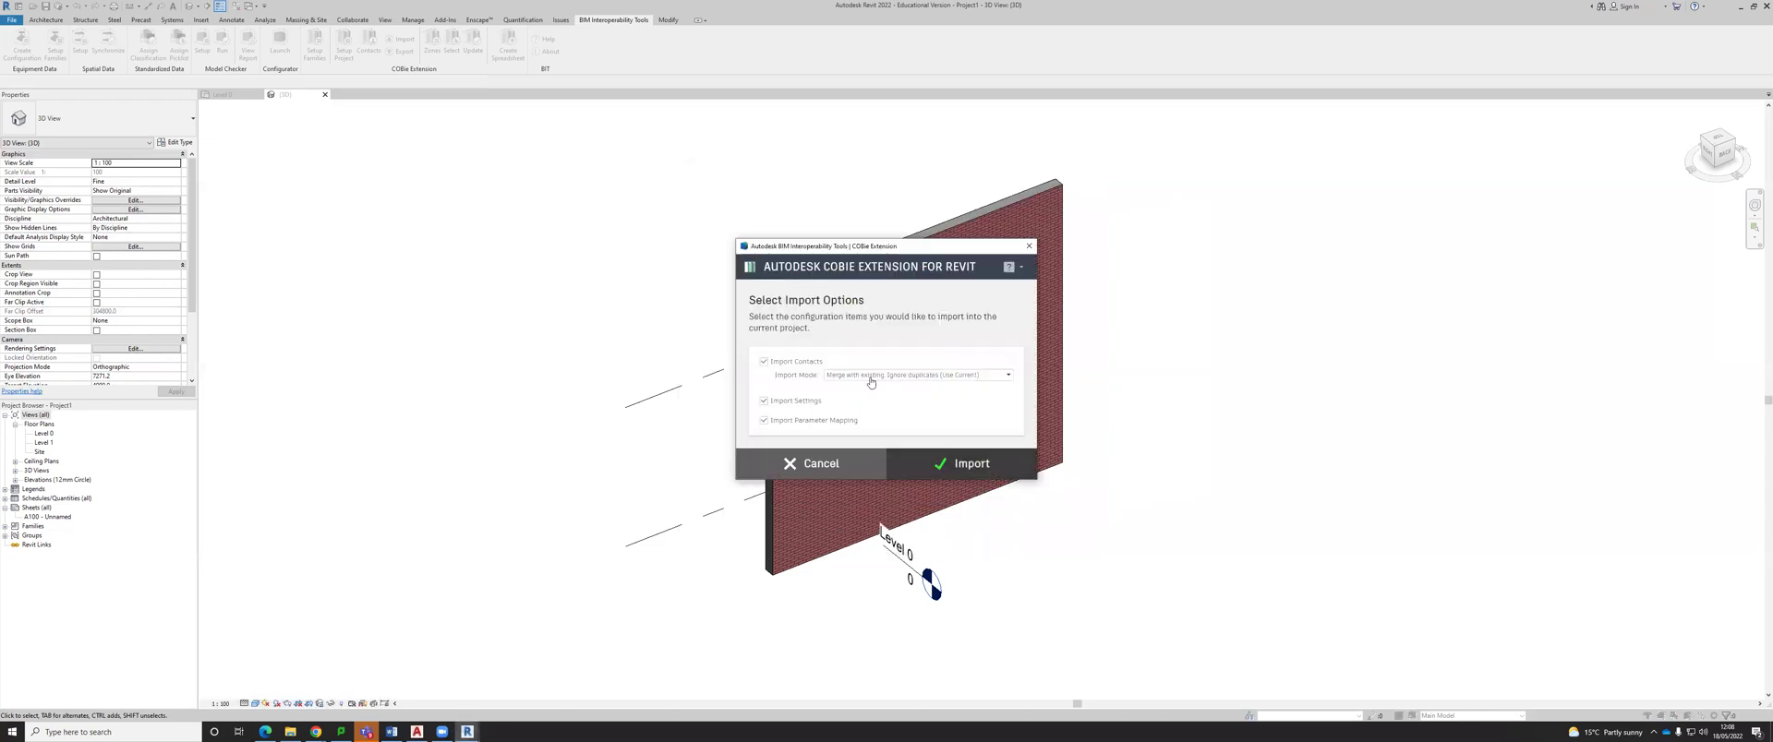
{"action": "left_click", "coordinate": [966, 469]}
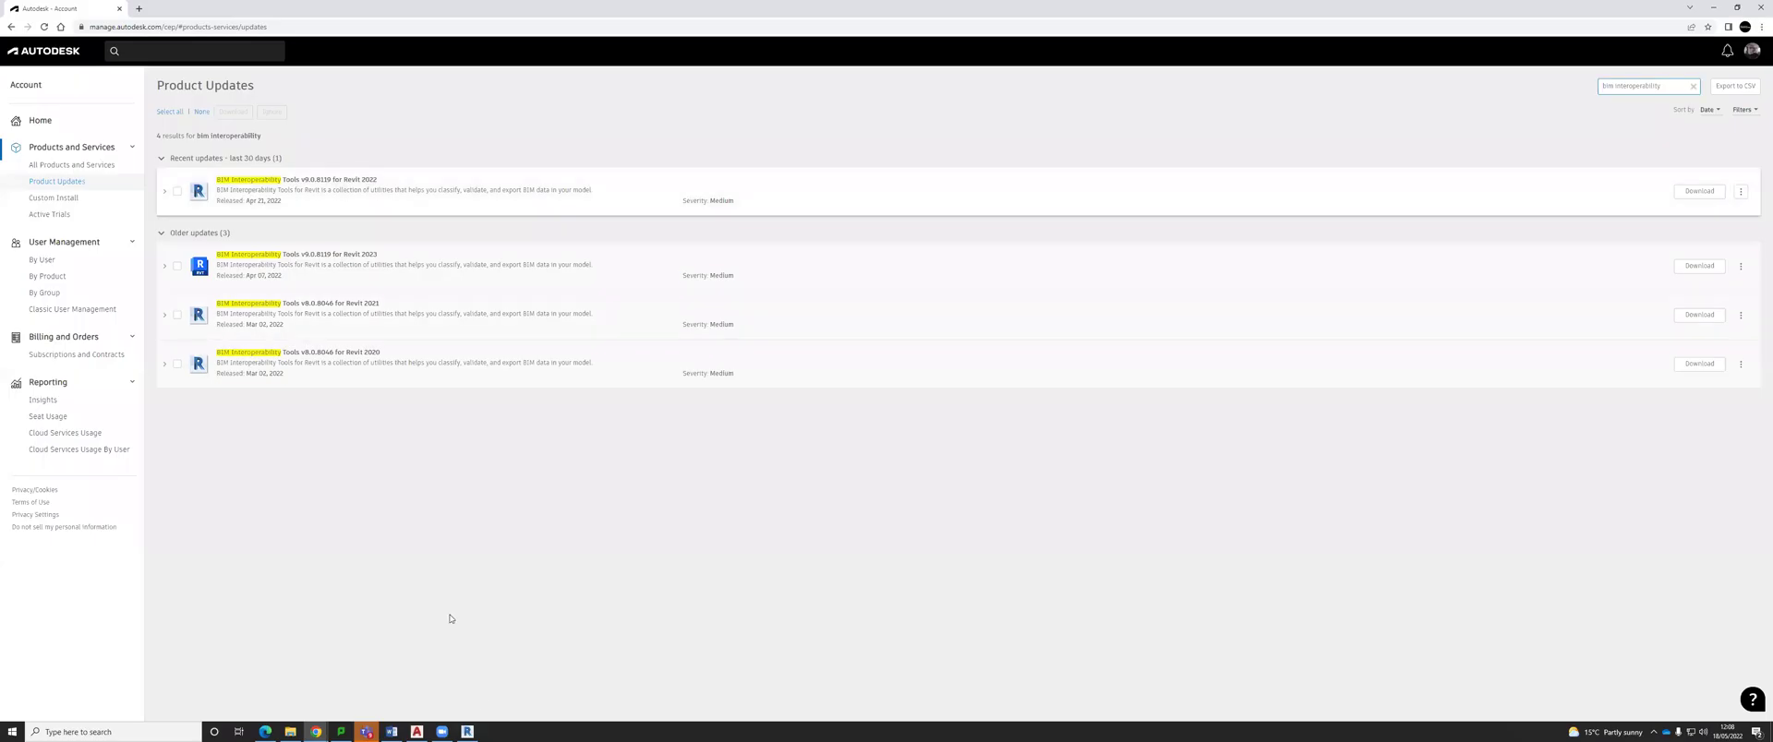
{"action": "left_click_drag", "start_coordinate": [447, 613], "coordinate": [214, 301]}
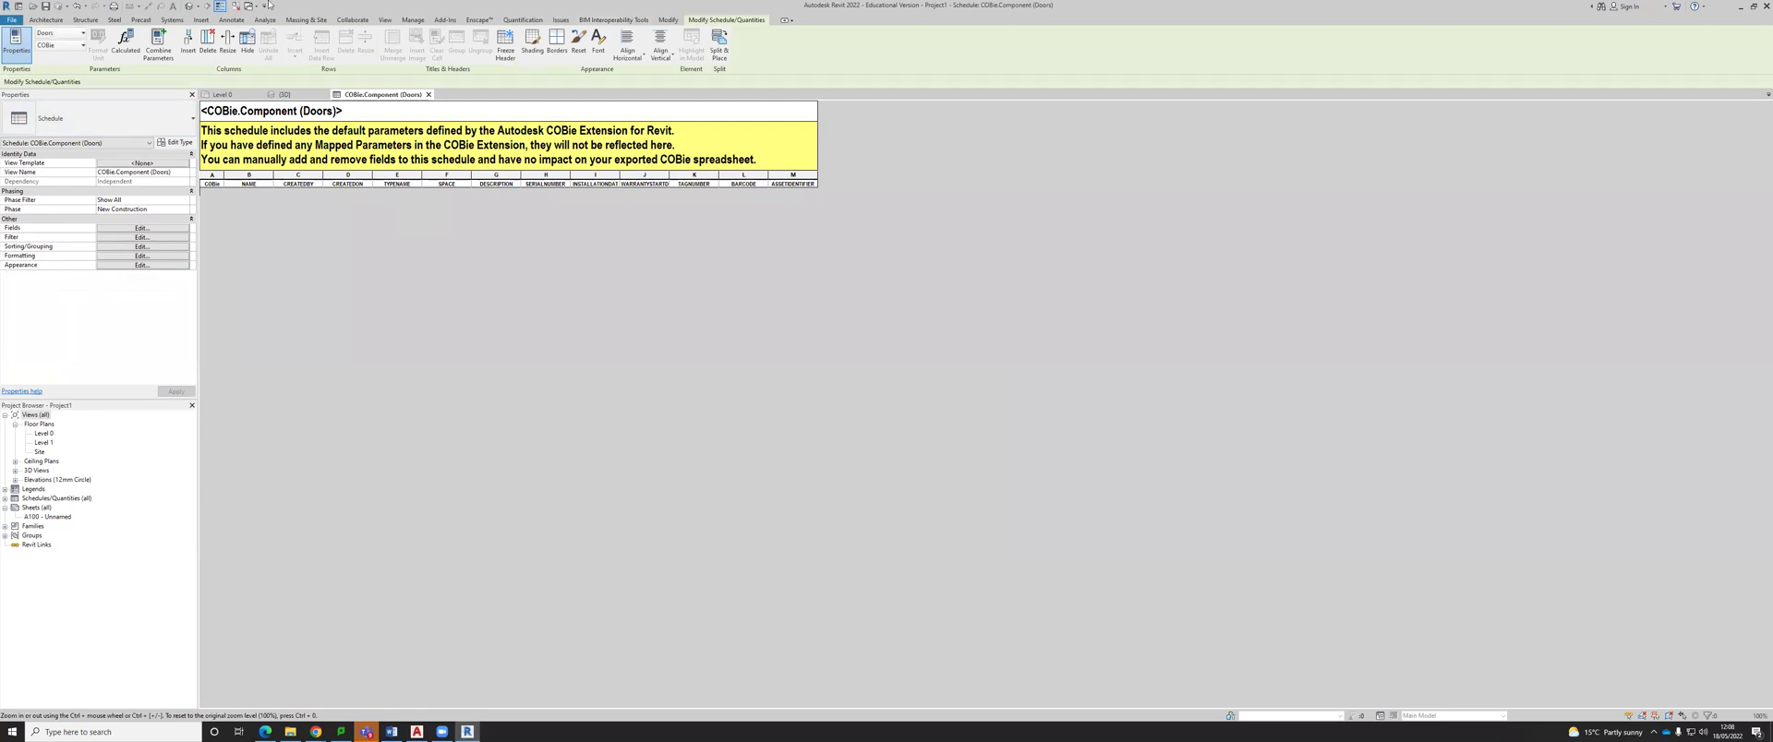
From the 3D view, assign the project Uniclass Table En classification En_25_10 Educational entities.
{"action": "left_click", "coordinate": [189, 7]}
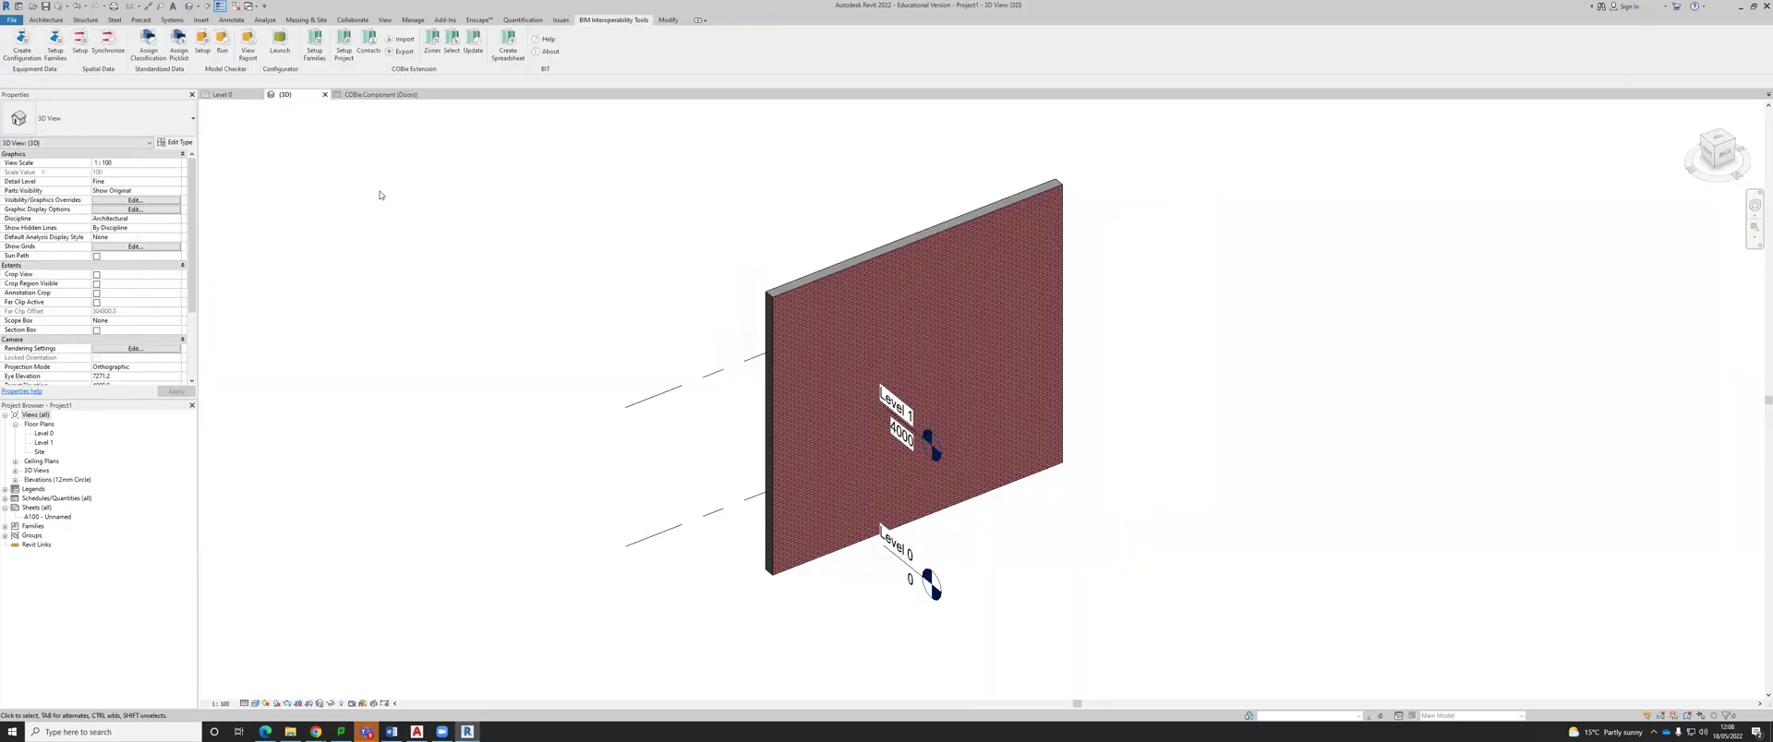
{"action": "left_click", "coordinate": [147, 42]}
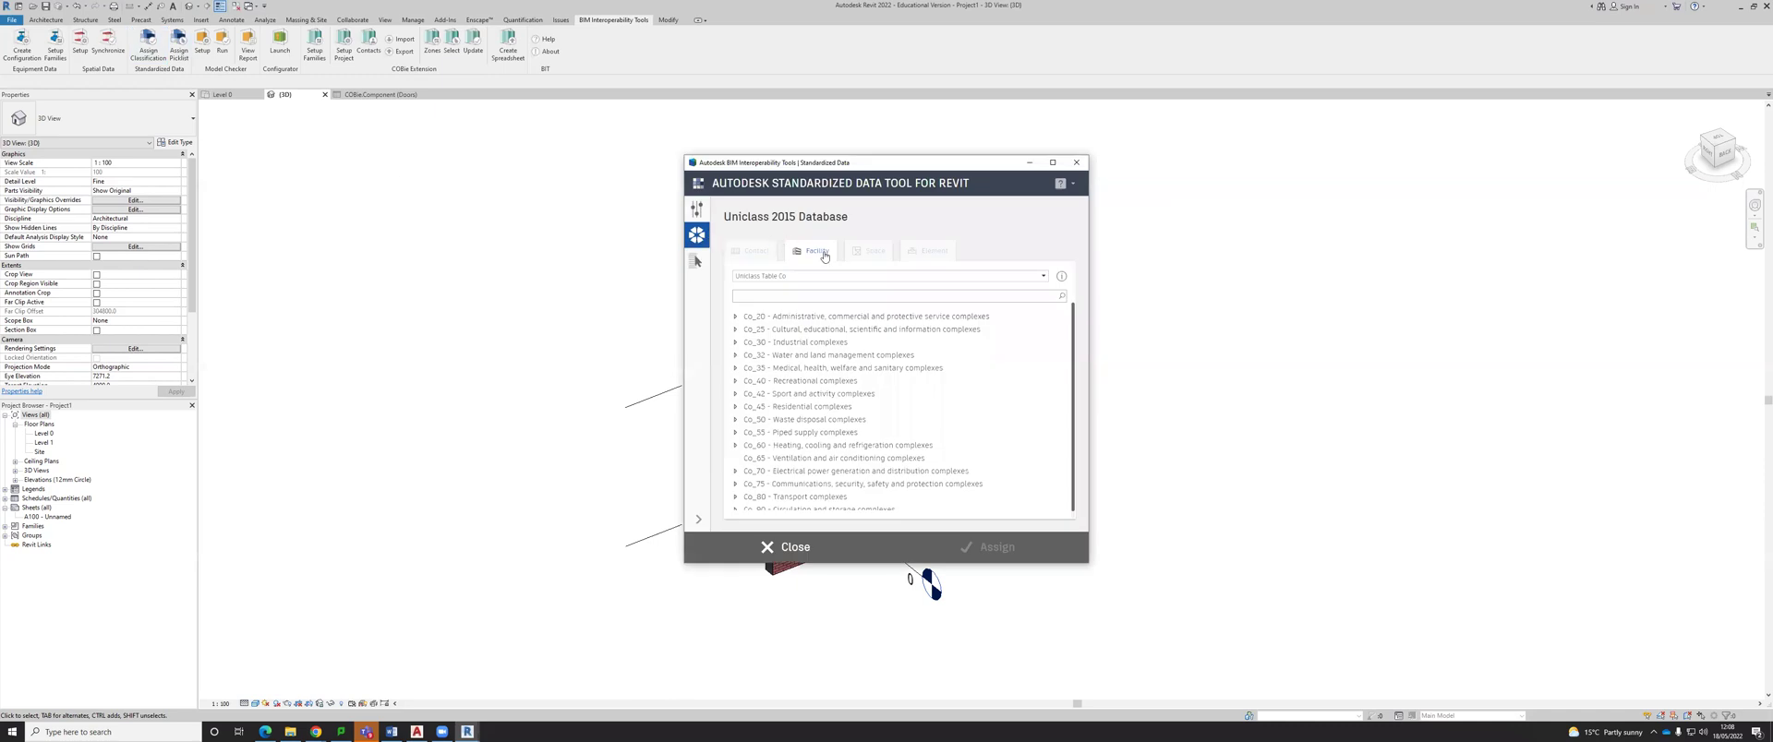
{"action": "left_click", "coordinate": [816, 277]}
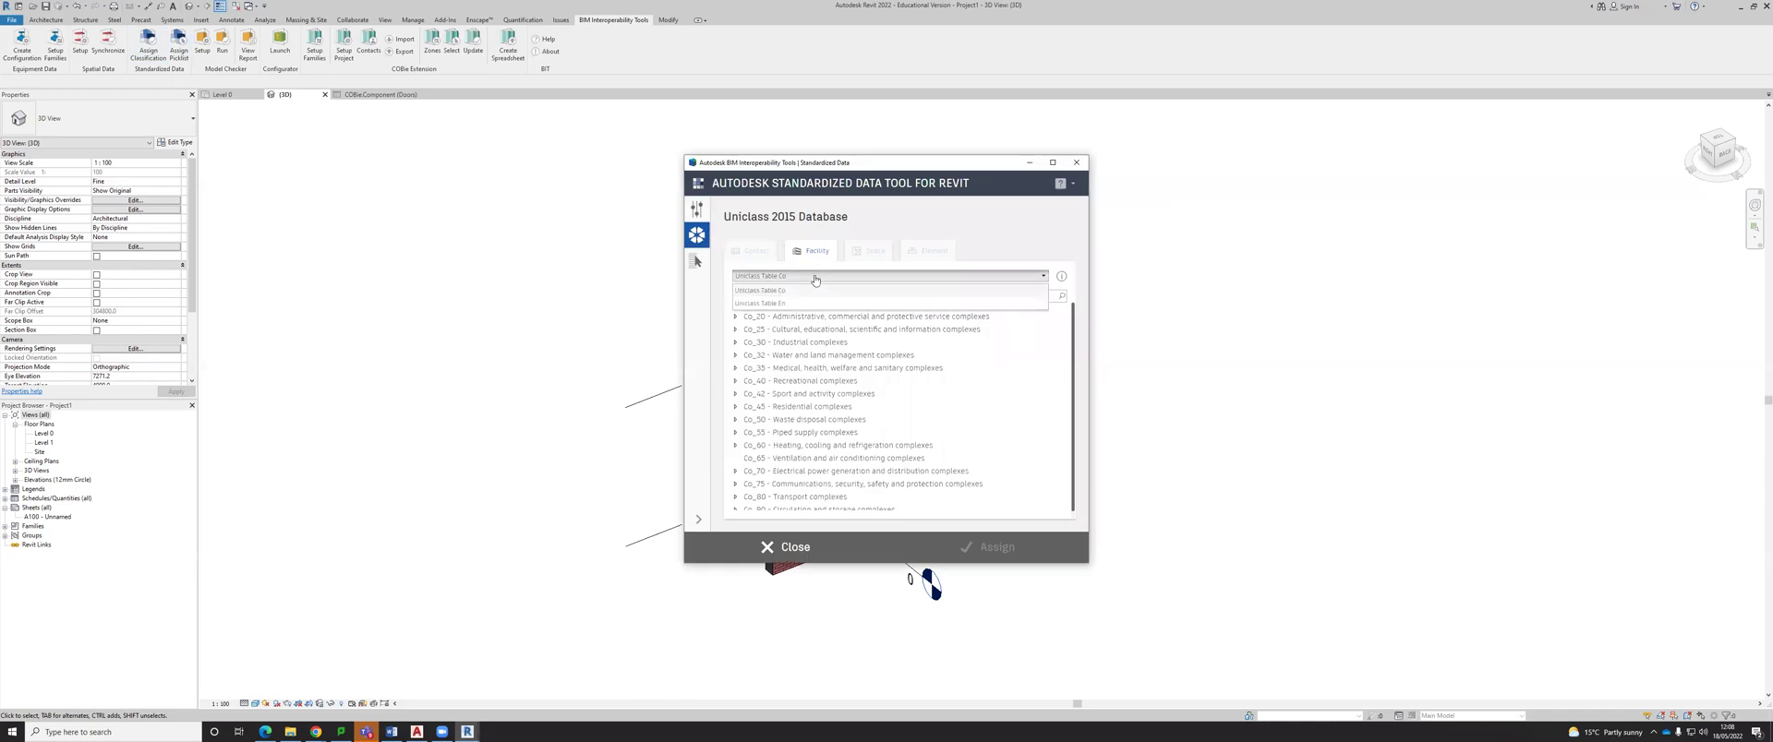
{"action": "left_click", "coordinate": [868, 253]}
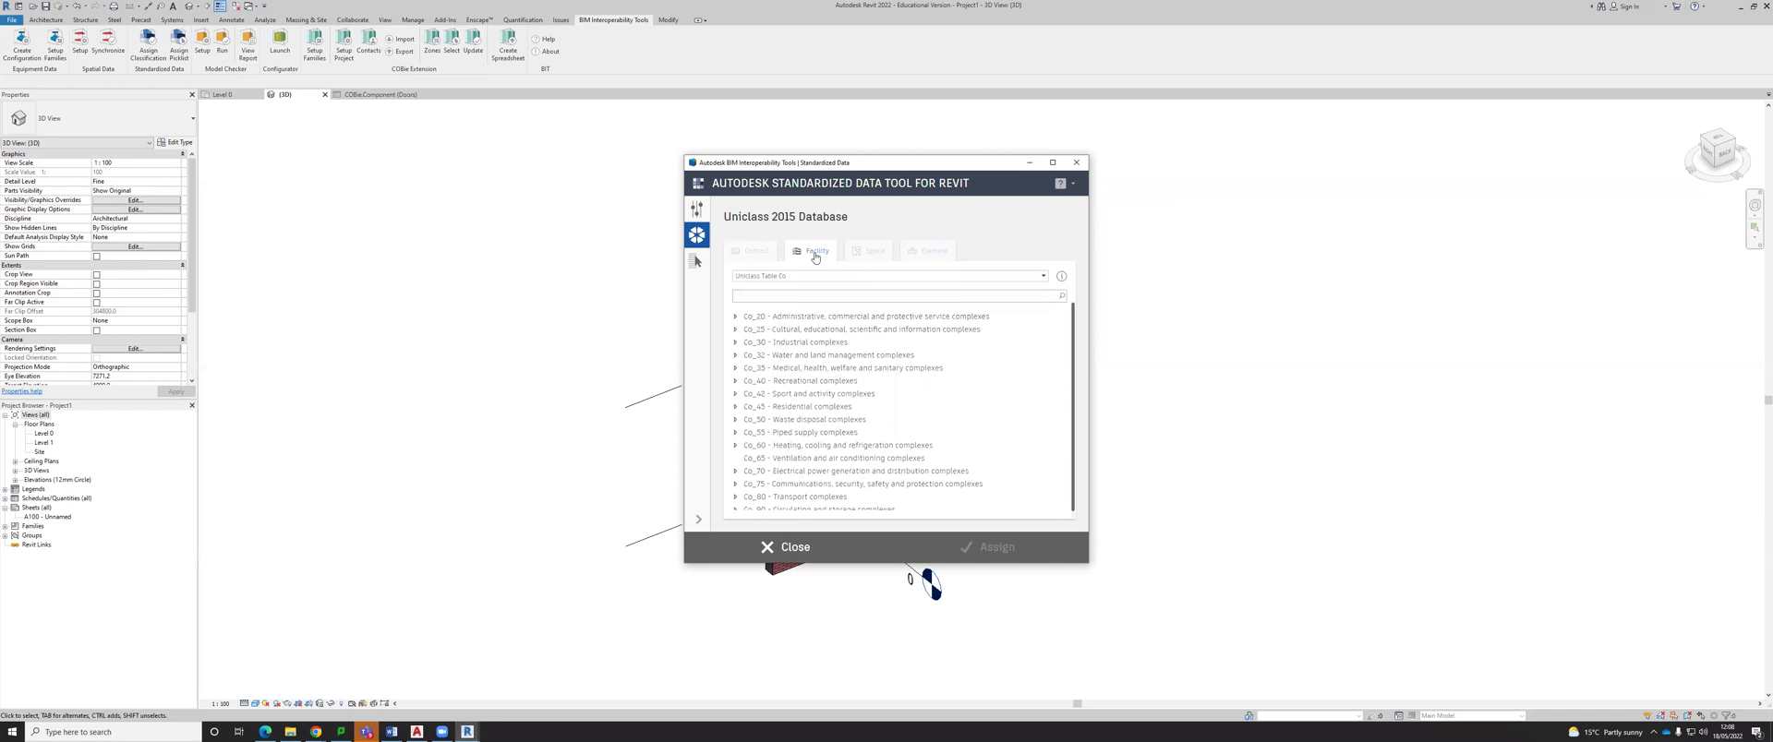
{"action": "left_click", "coordinate": [806, 278]}
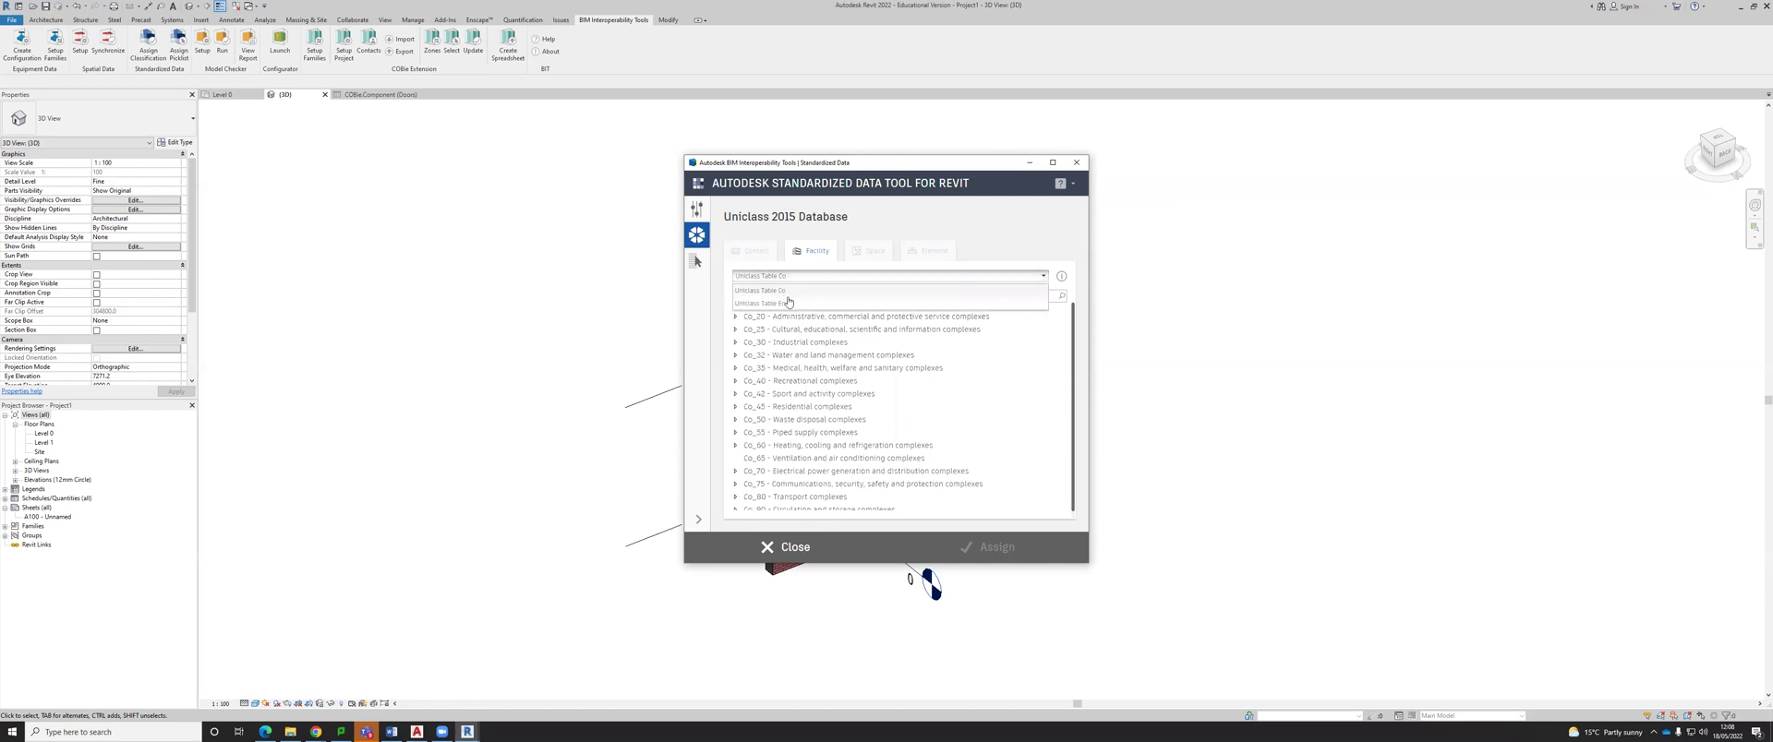
{"action": "left_click", "coordinate": [785, 304]}
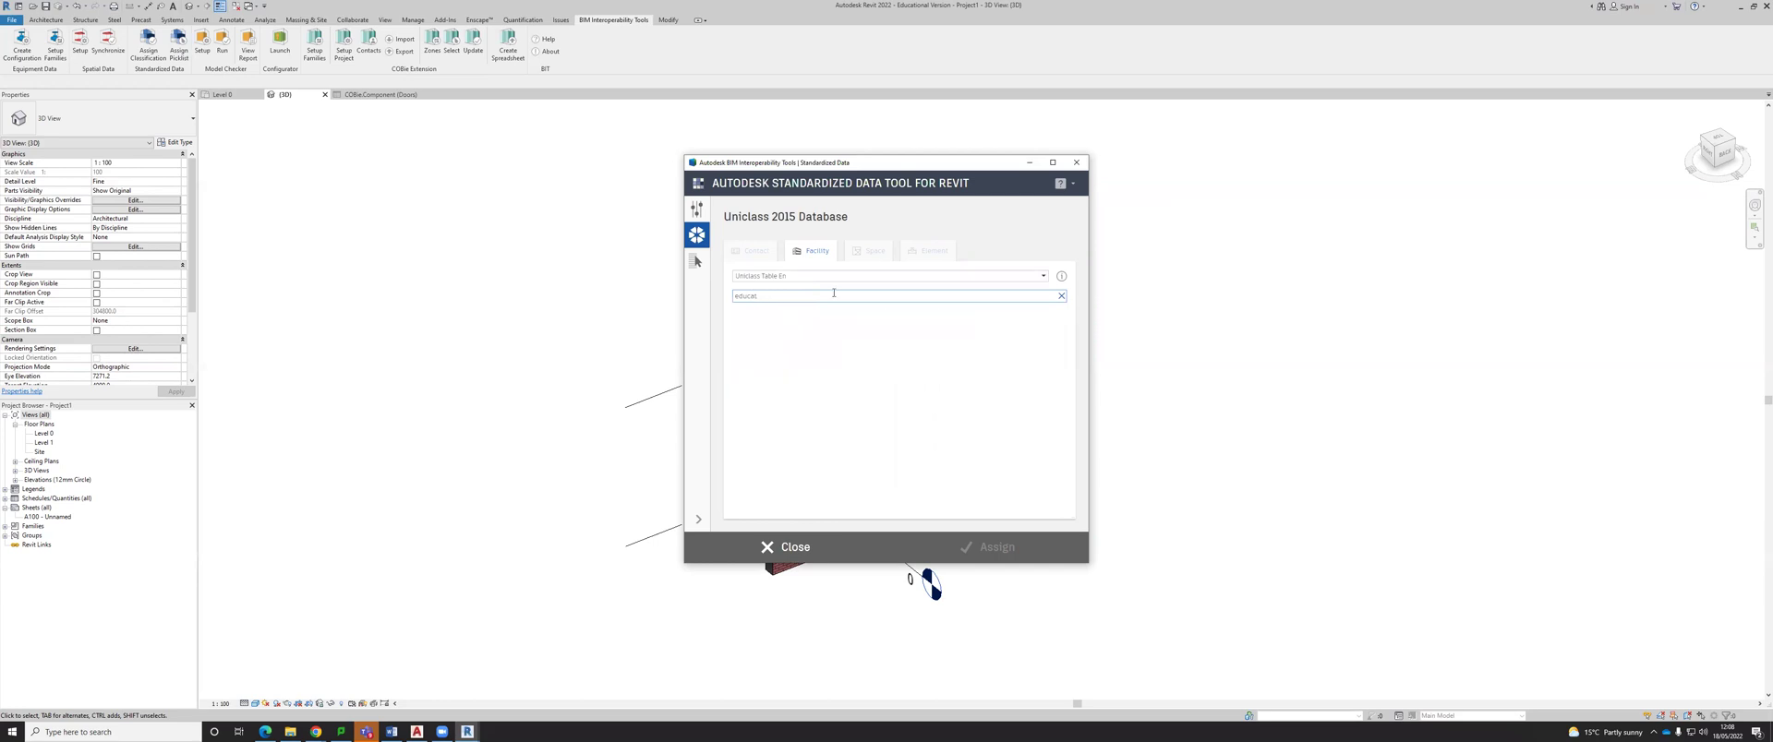
{"action": "left_click", "coordinate": [870, 331]}
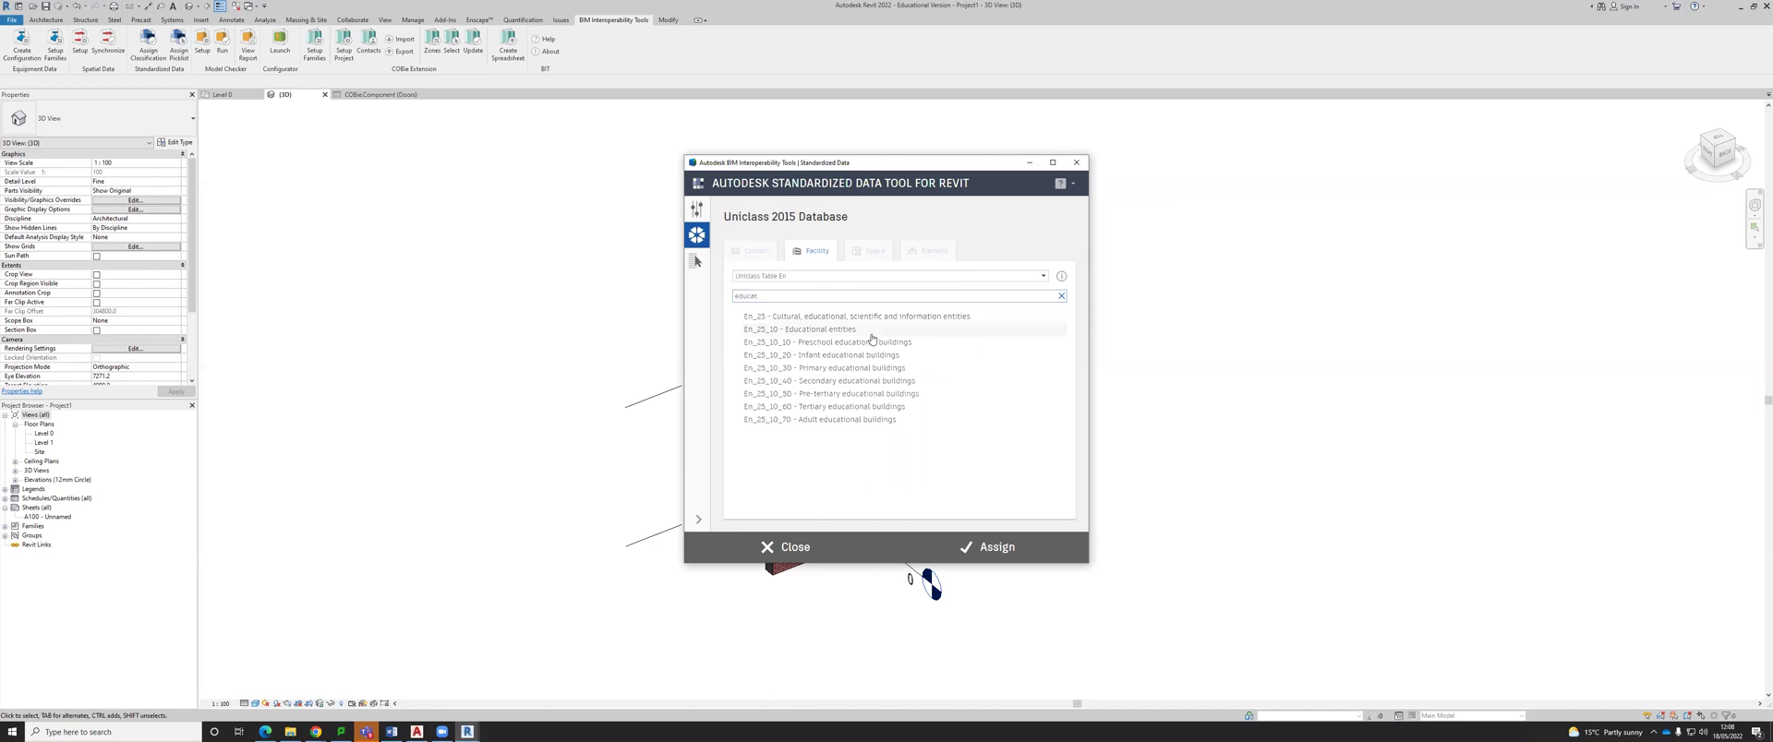
{"action": "left_click", "coordinate": [988, 546]}
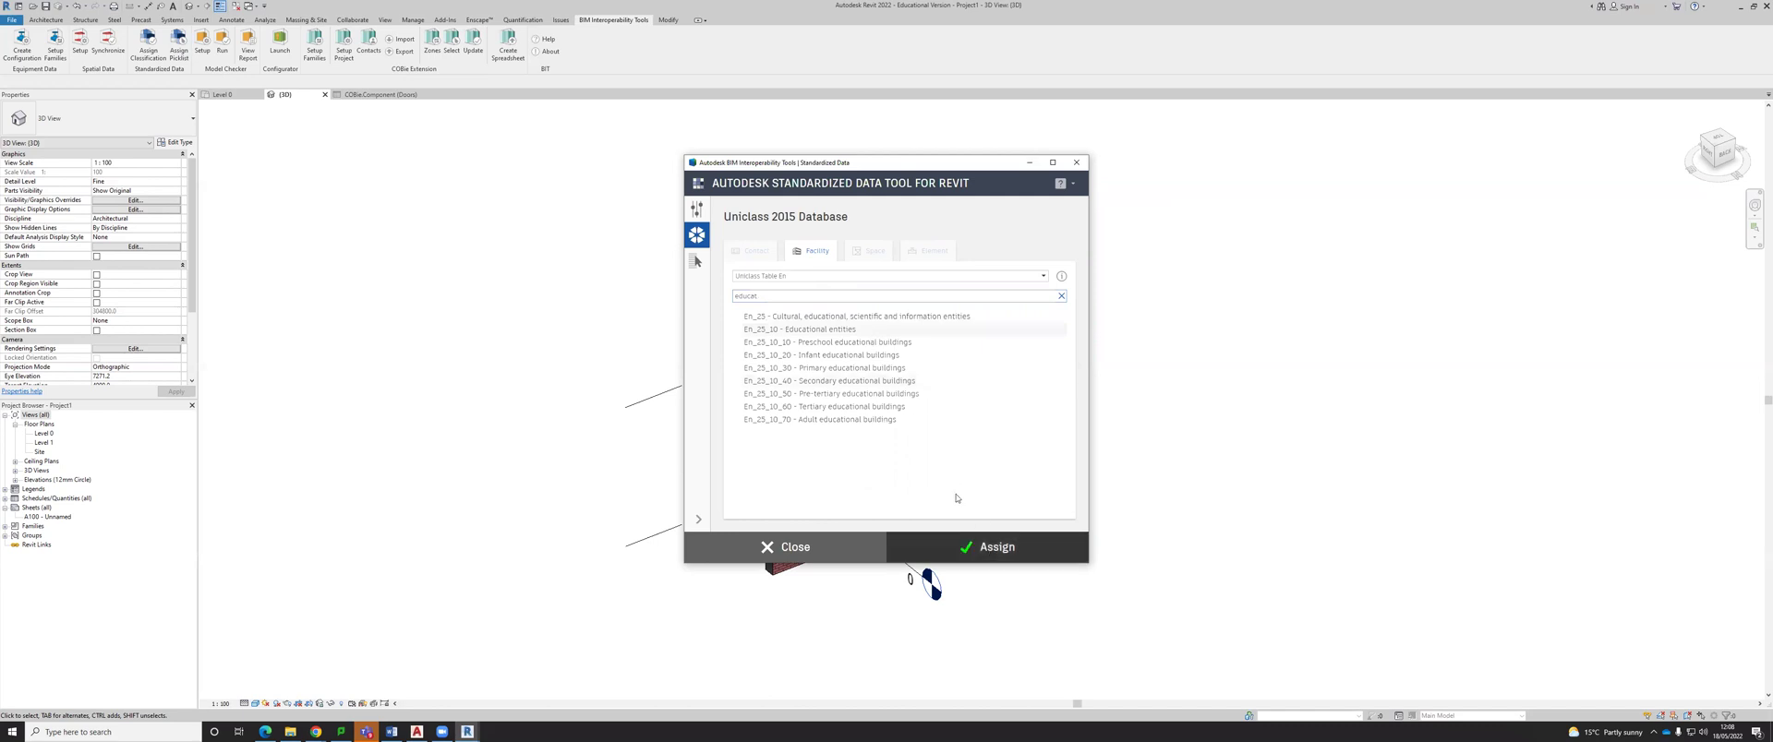
Check the Options page, reassign En_25_10 Educational entities, and close the Standardized Data Tool.
{"action": "left_click", "coordinate": [698, 213]}
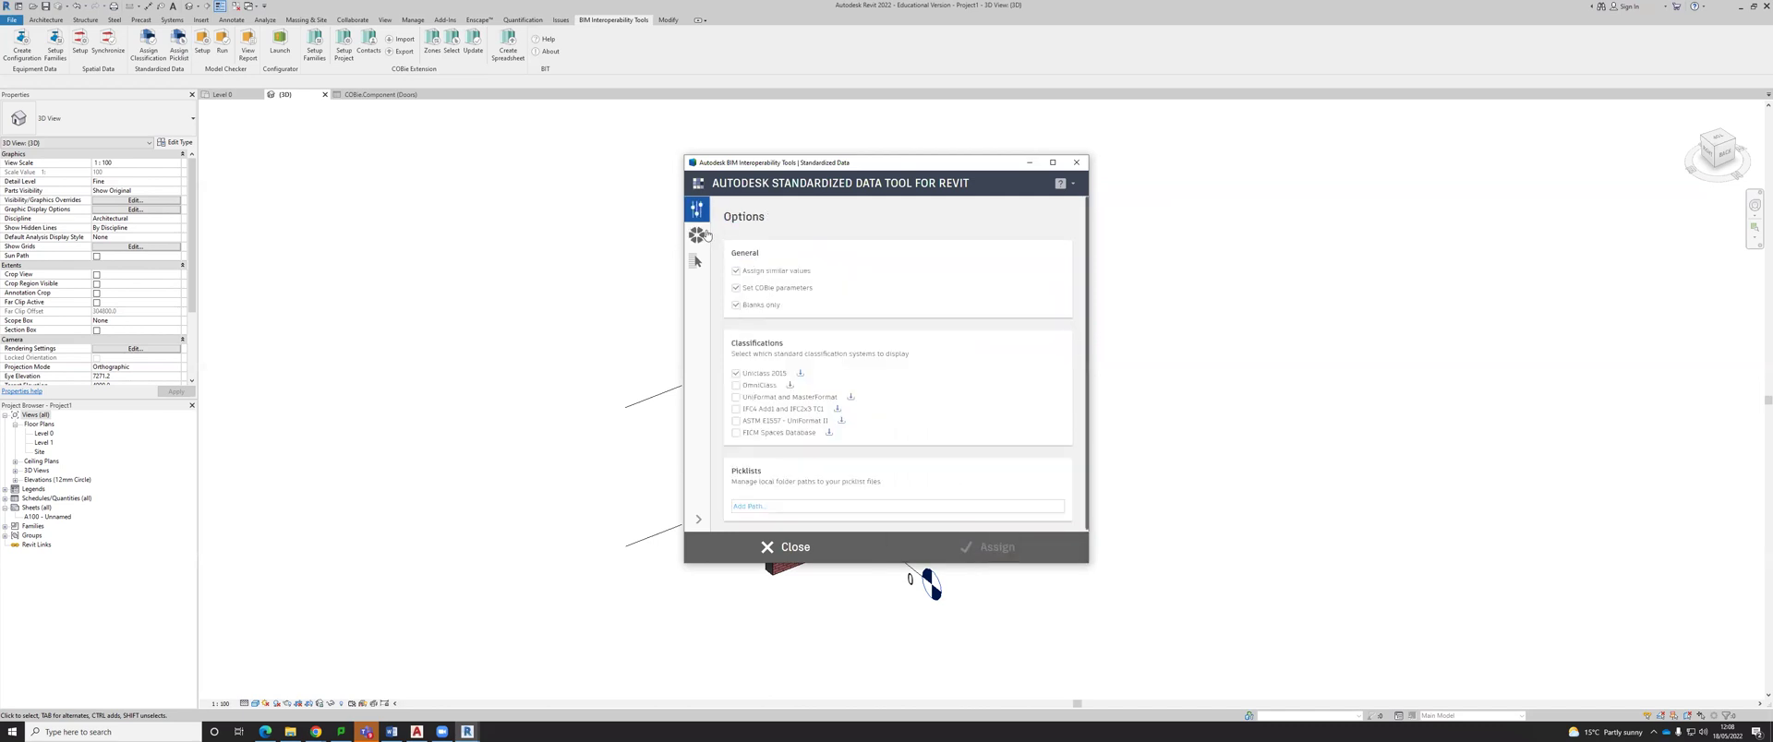
{"action": "left_click", "coordinate": [698, 236]}
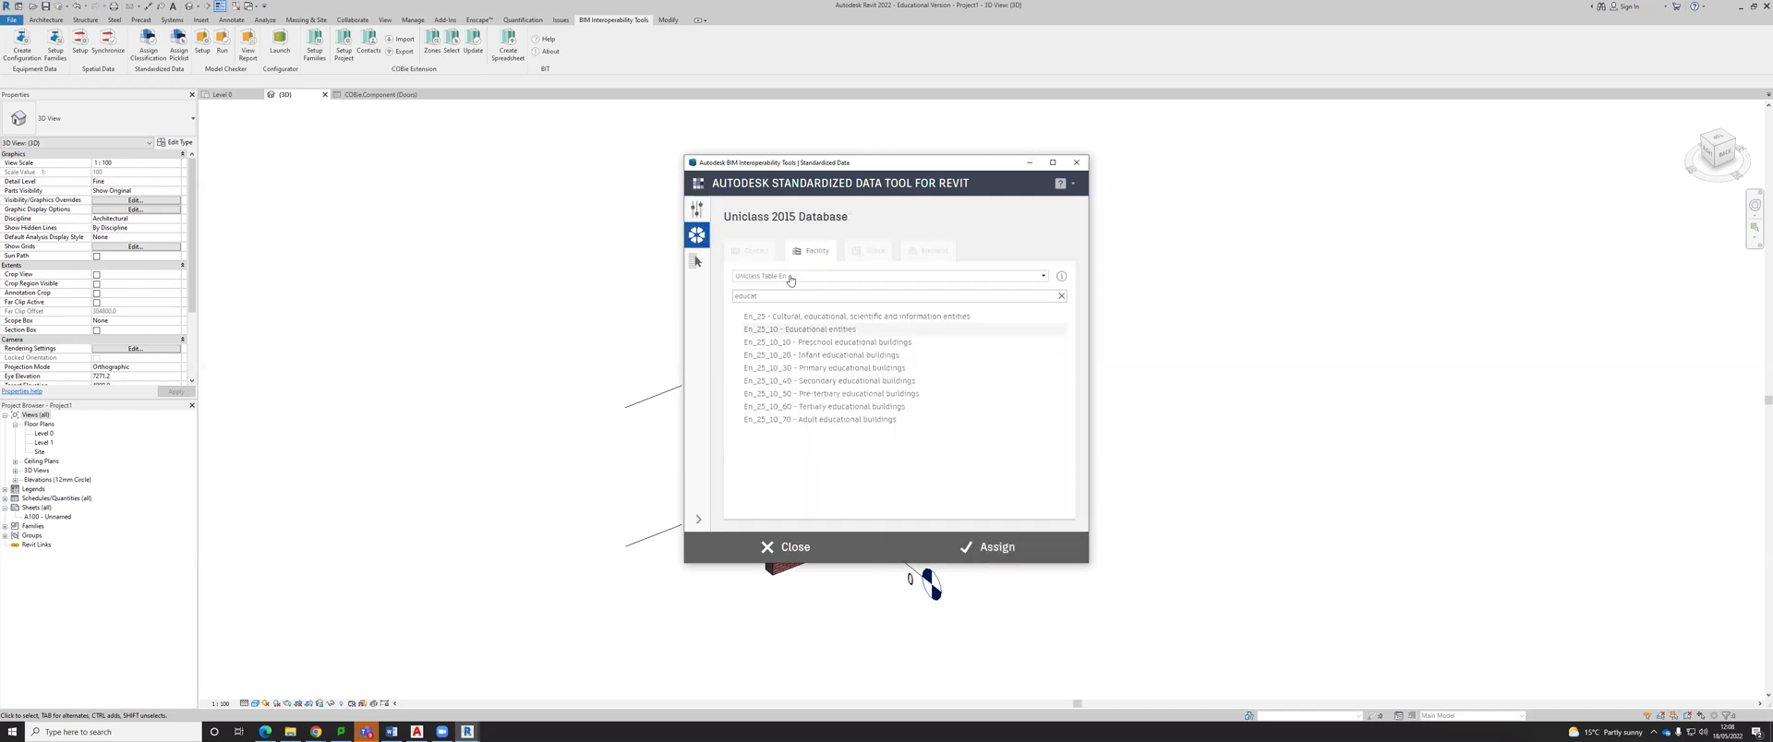
{"action": "left_click", "coordinate": [989, 547]}
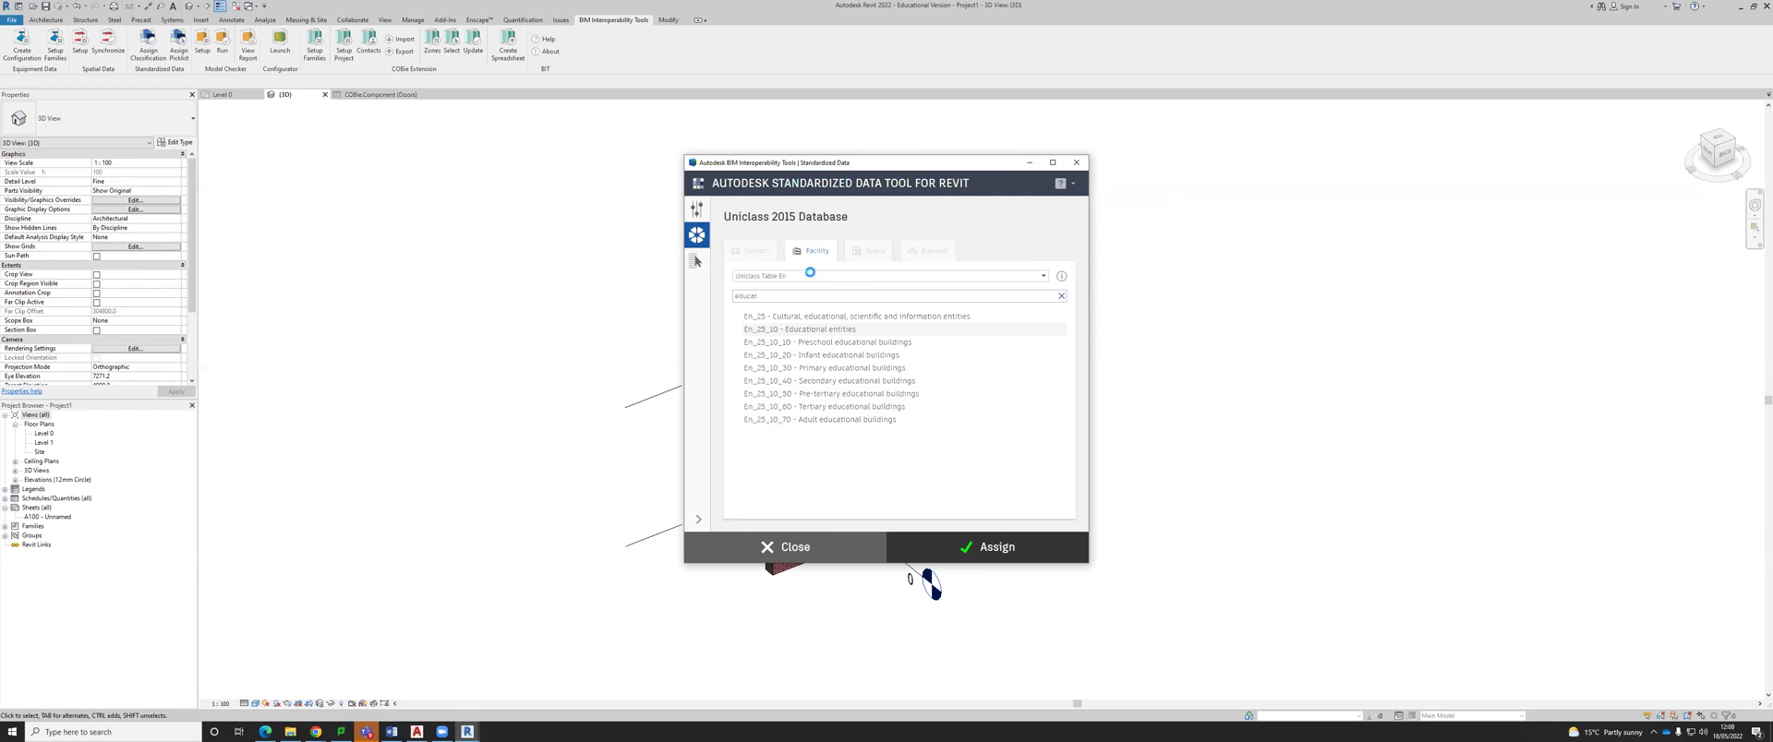
{"action": "left_click", "coordinate": [810, 548]}
Select the brick wall and assign it Uniclass Table EF classification EF_25_10 Walls under EF_25.
{"action": "left_click", "coordinate": [811, 285]}
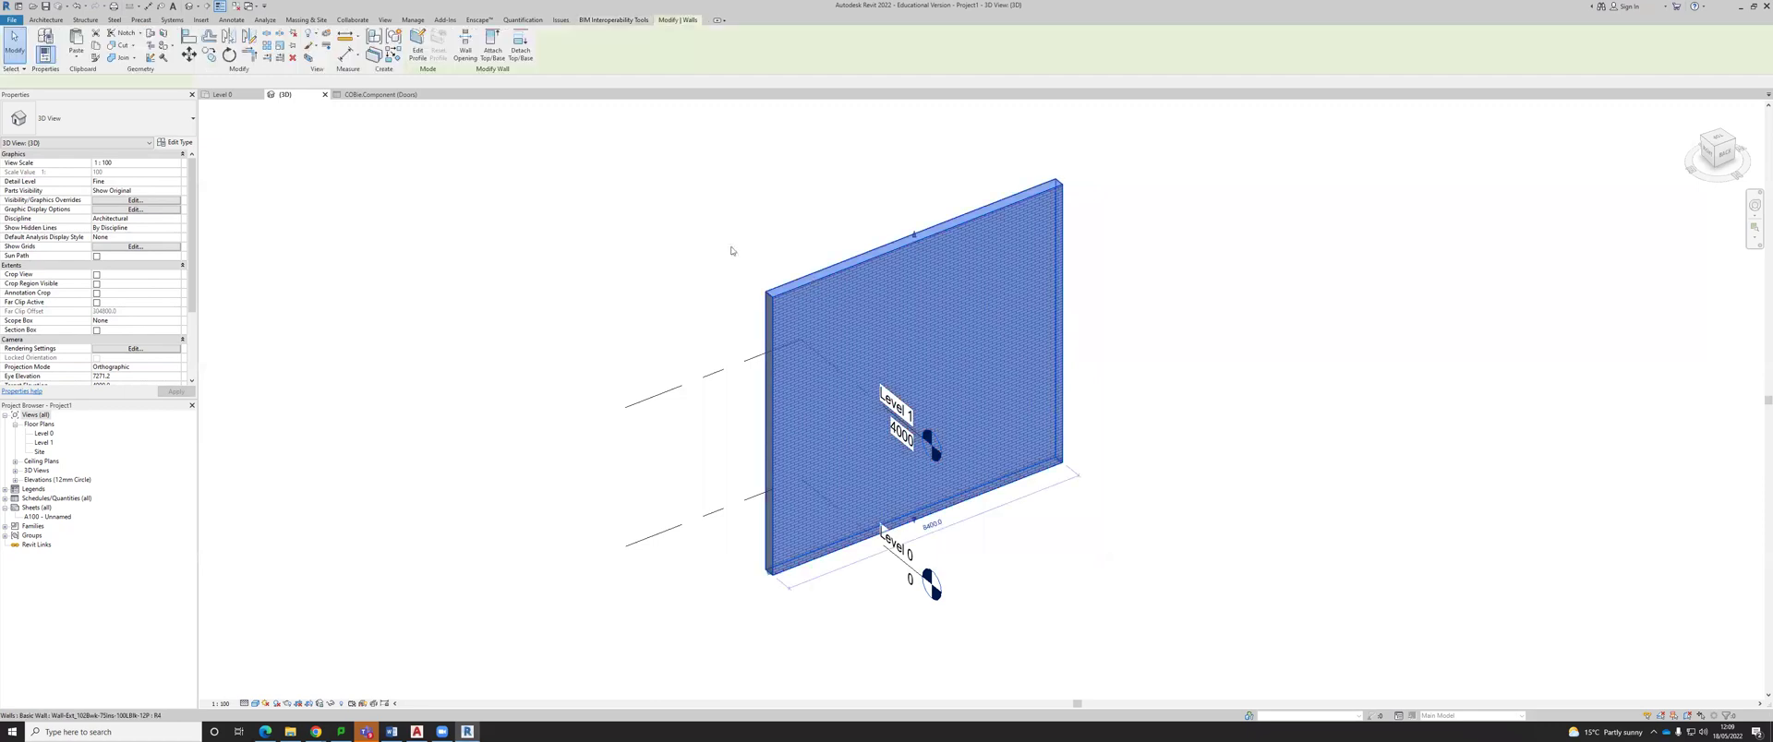
{"action": "left_click", "coordinate": [613, 19]}
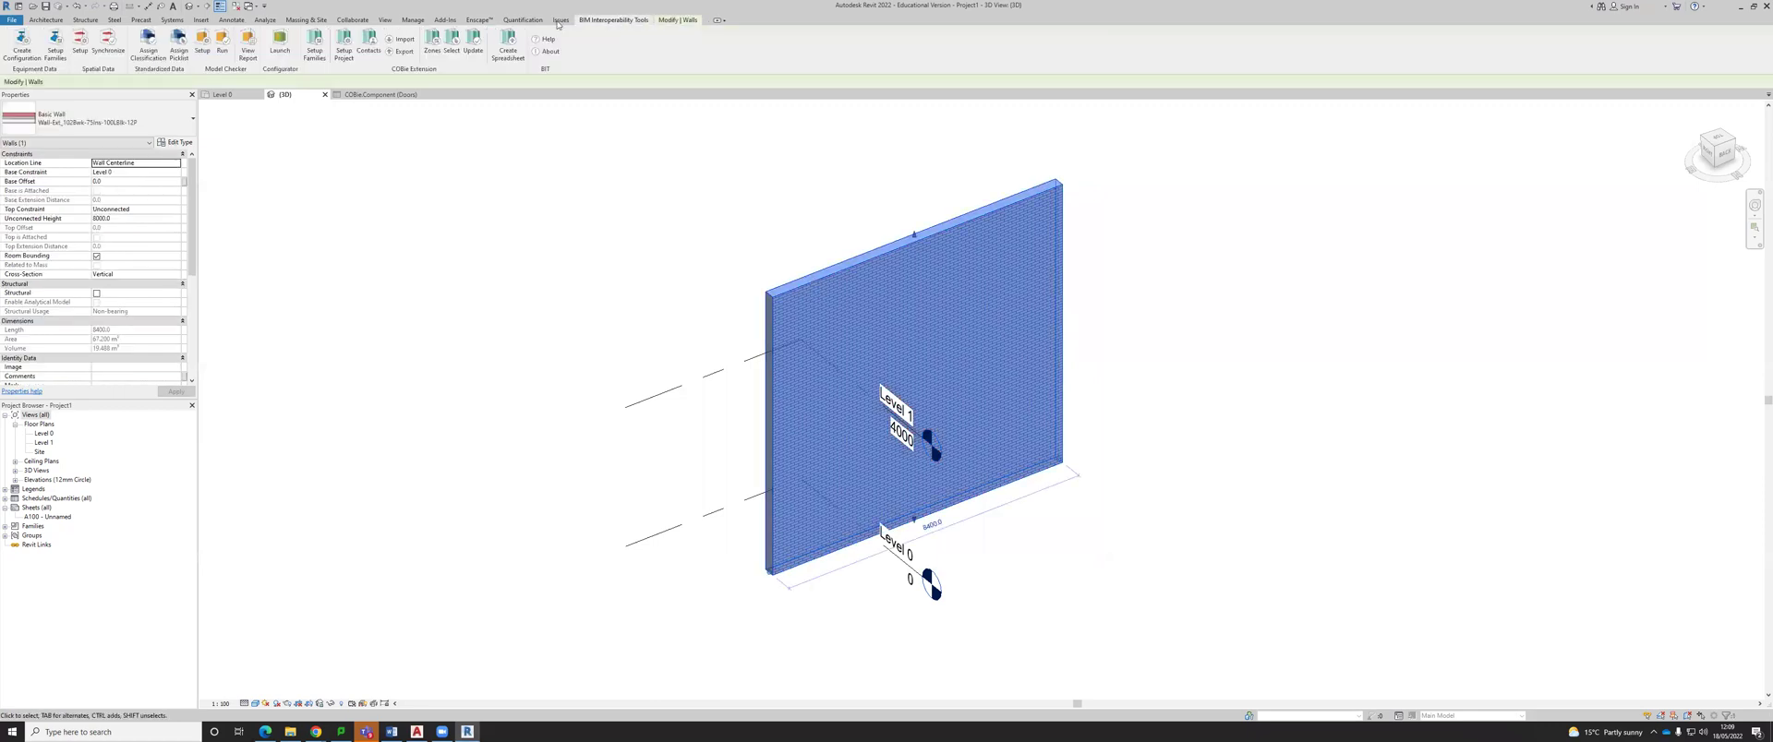
{"action": "left_click", "coordinate": [150, 51]}
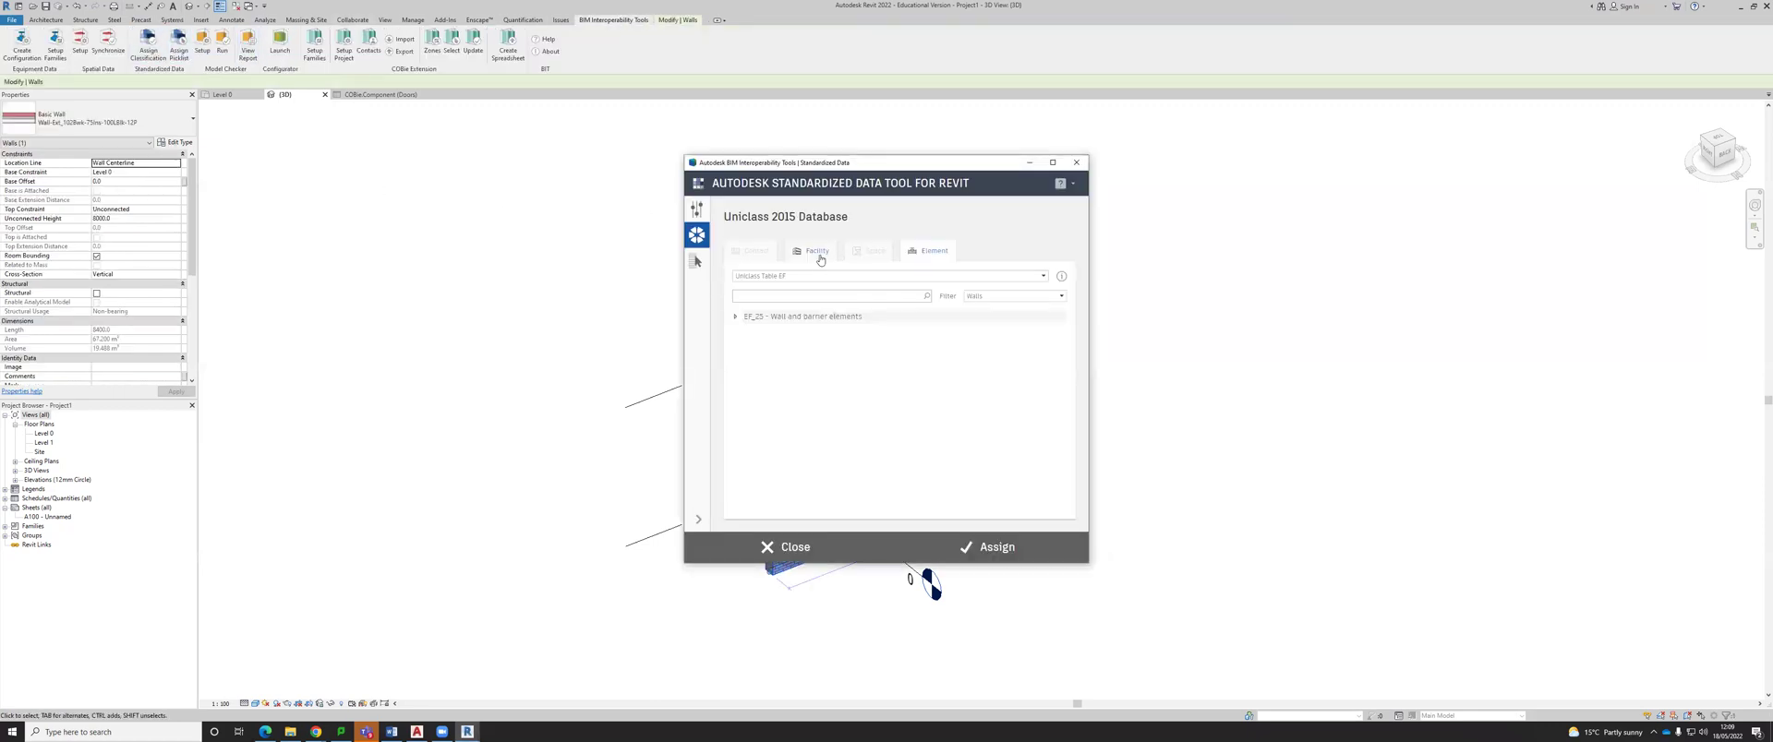
{"action": "left_click", "coordinate": [882, 279]}
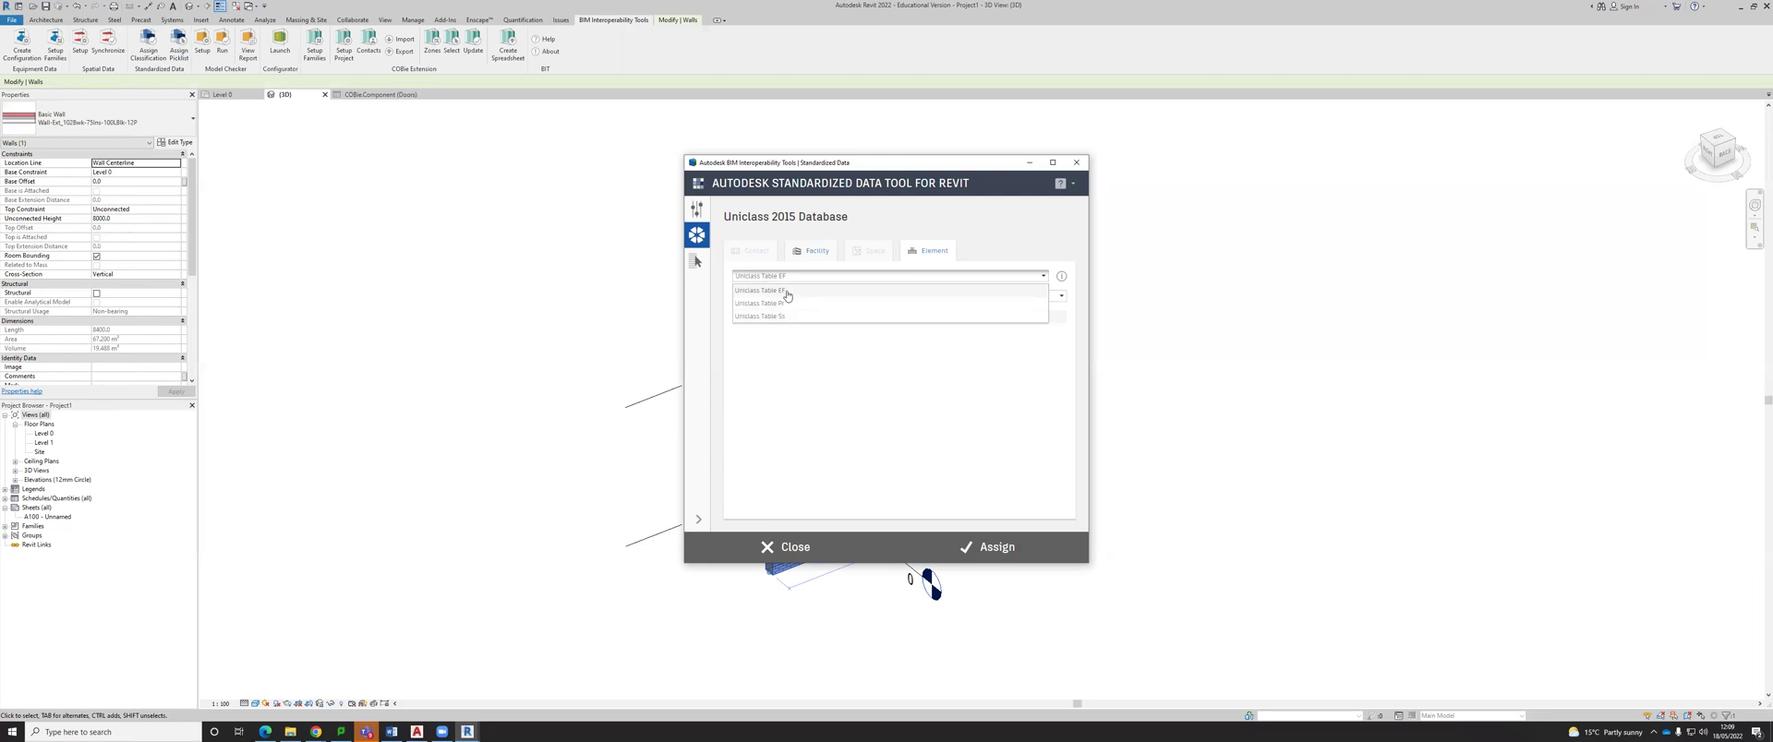
{"action": "left_click", "coordinate": [787, 292]}
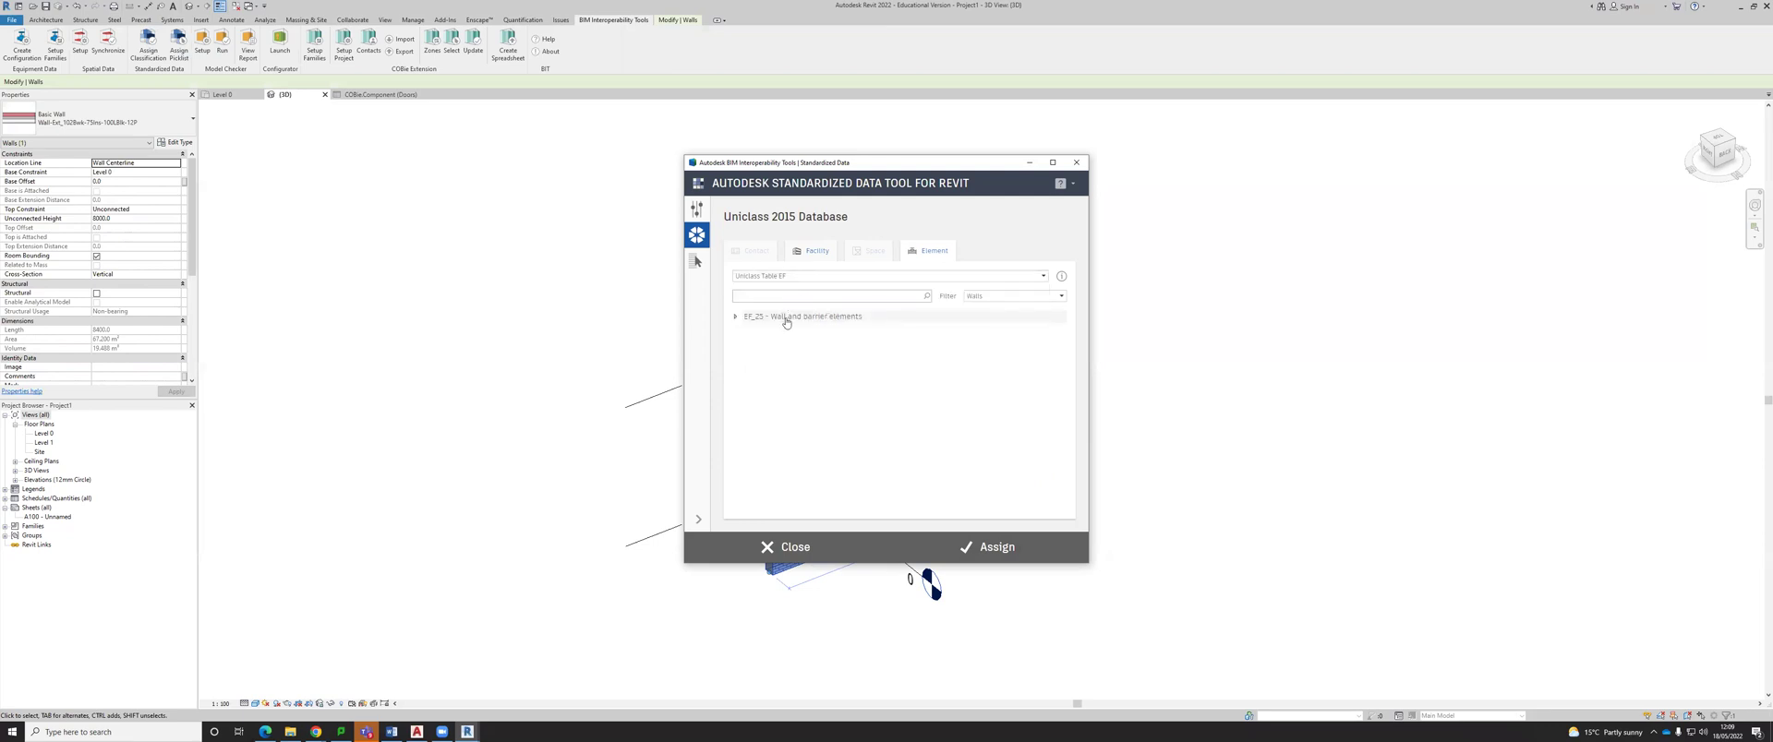
{"action": "left_click", "coordinate": [734, 317]}
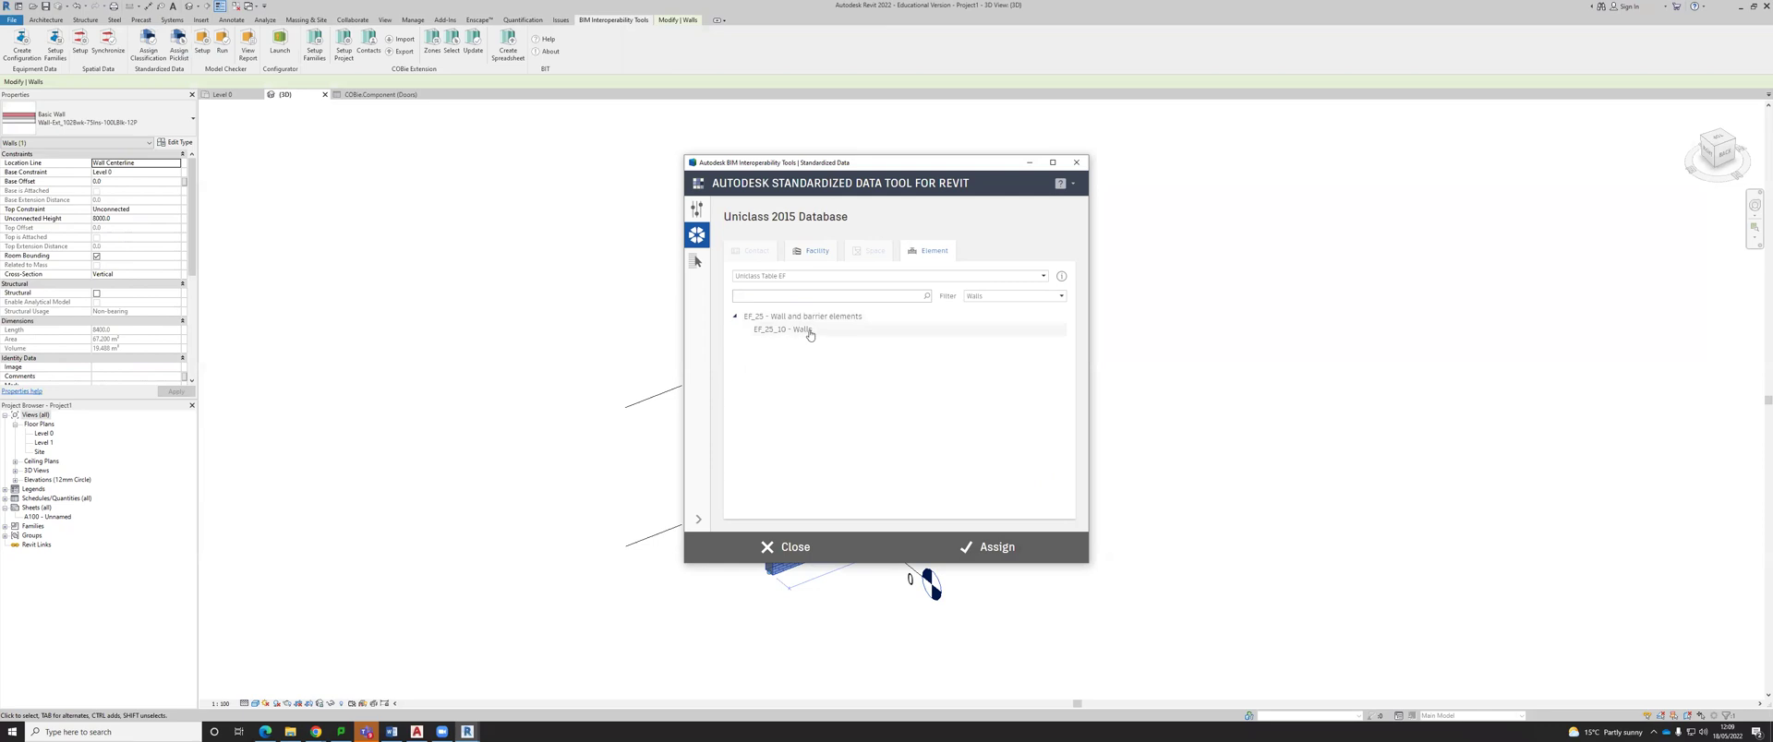
{"action": "left_click", "coordinate": [995, 548]}
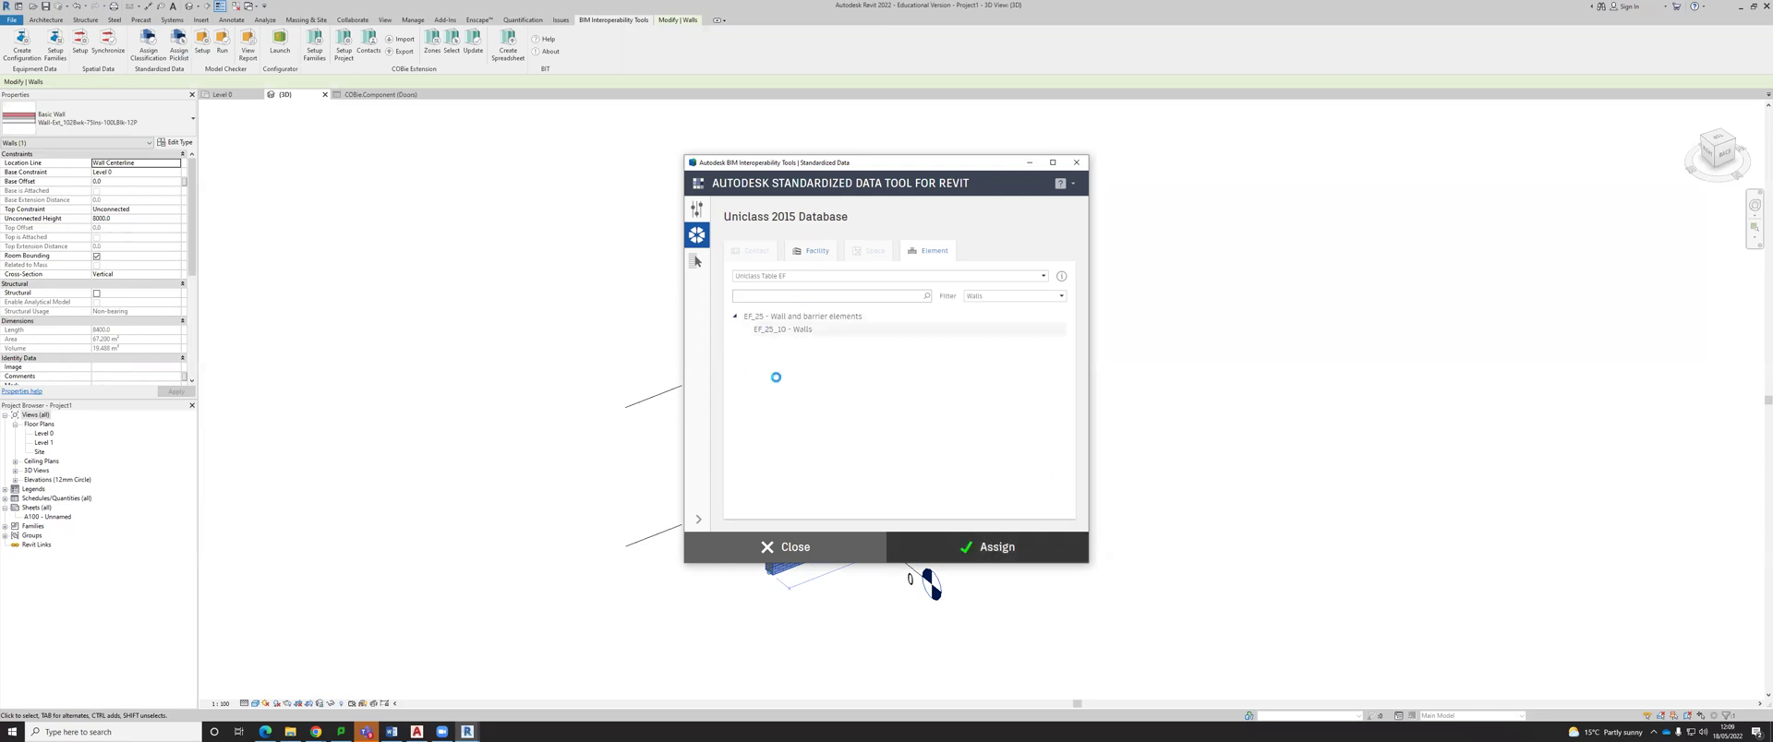